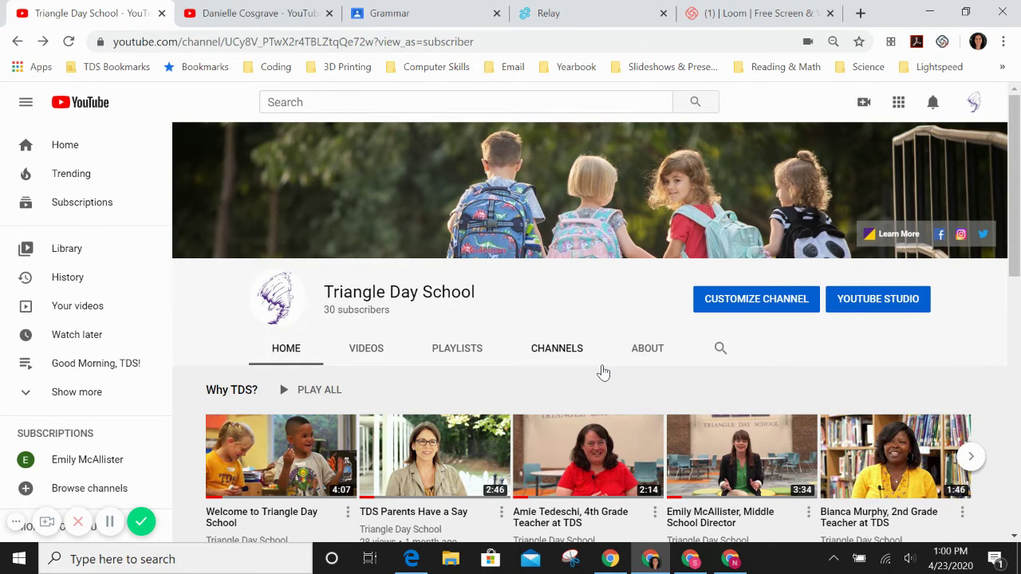
- Examine the home page sections and the uploaded videos of the Triangle Day School channel
{"action": "scroll", "coordinate": [603, 373], "scroll_direction": "down", "scroll_amount": 2}
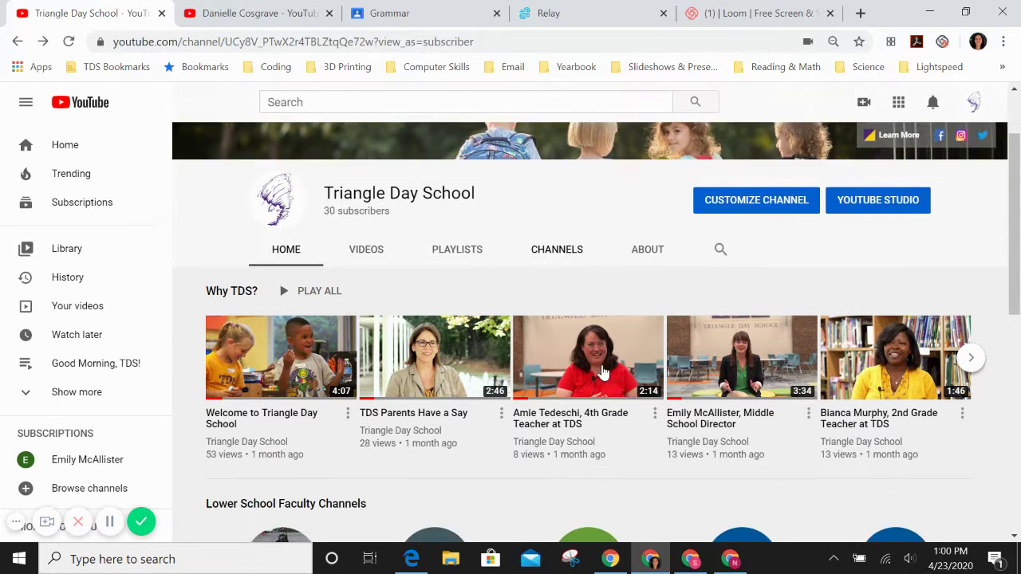
{"action": "scroll", "coordinate": [603, 373], "scroll_direction": "up", "scroll_amount": 2}
{"action": "scroll", "coordinate": [603, 373], "scroll_direction": "down", "scroll_amount": 3}
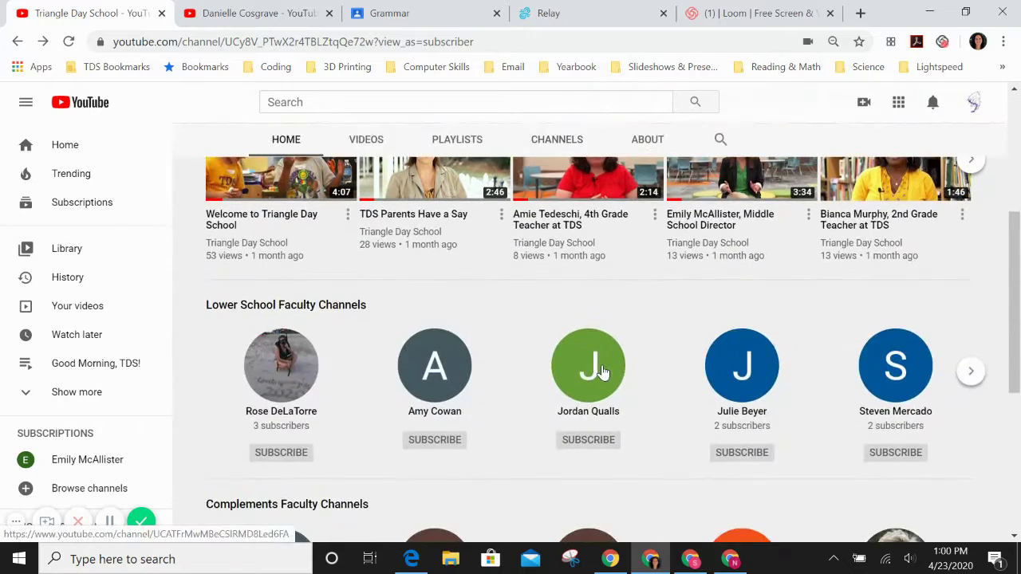
{"action": "scroll", "coordinate": [603, 373], "scroll_direction": "up", "scroll_amount": 4}
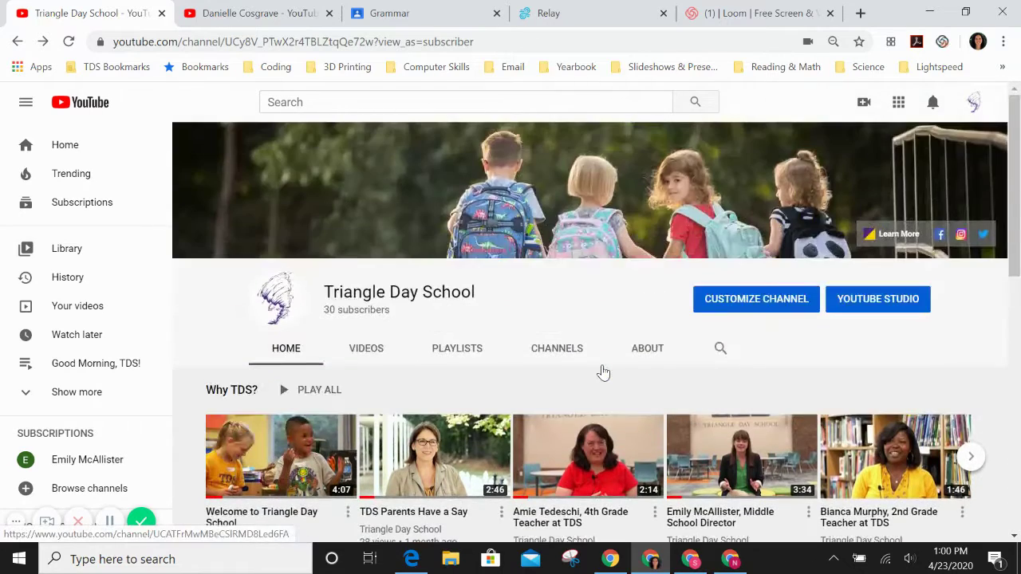
{"action": "left_click", "coordinate": [363, 351]}
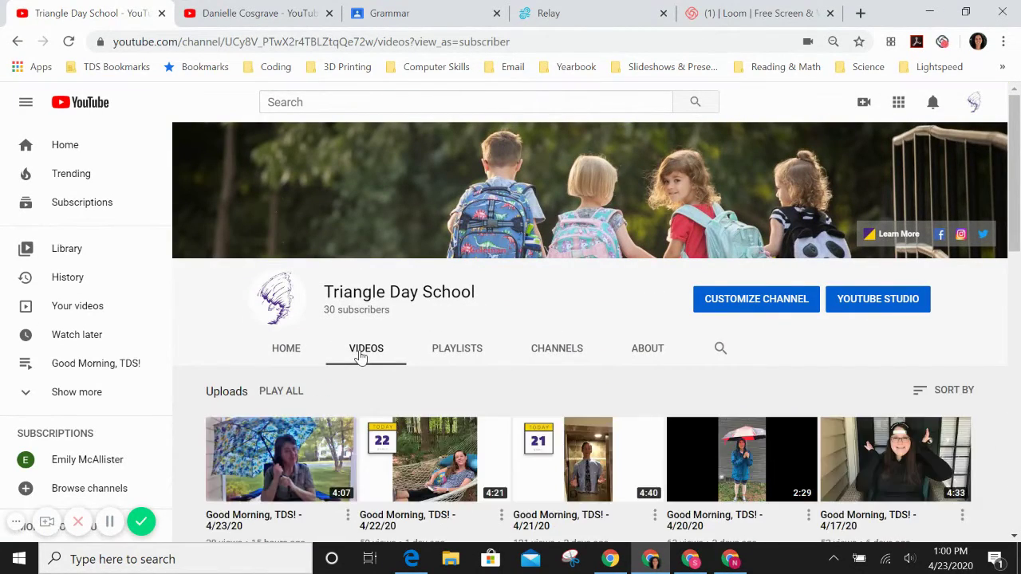
{"action": "scroll", "coordinate": [363, 351], "scroll_direction": "down", "scroll_amount": 2}
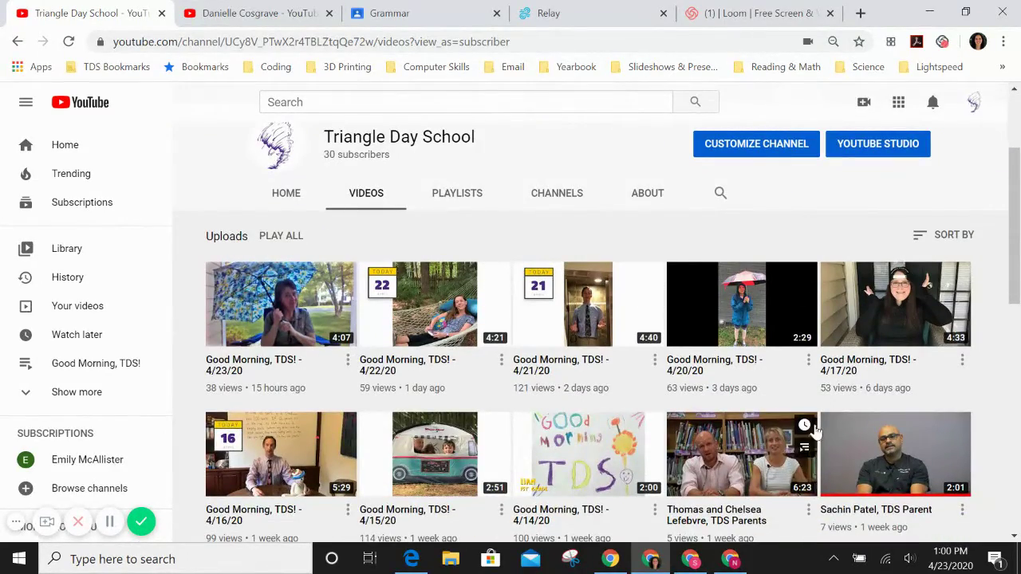
{"action": "scroll", "coordinate": [180, 452], "scroll_direction": "down", "scroll_amount": 4}
{"action": "scroll", "coordinate": [180, 453], "scroll_direction": "down", "scroll_amount": 1}
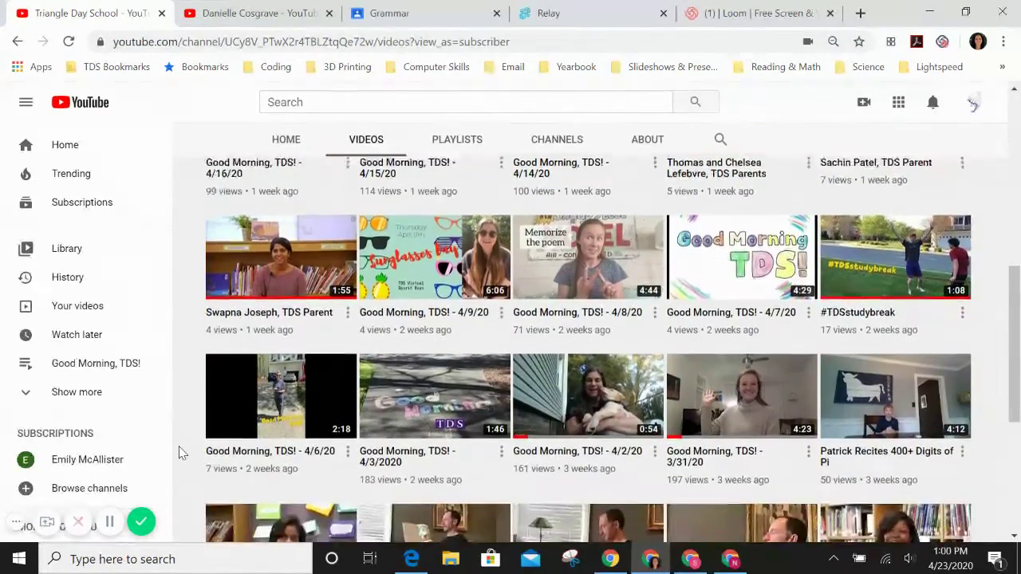
{"action": "scroll", "coordinate": [180, 452], "scroll_direction": "up", "scroll_amount": 7}
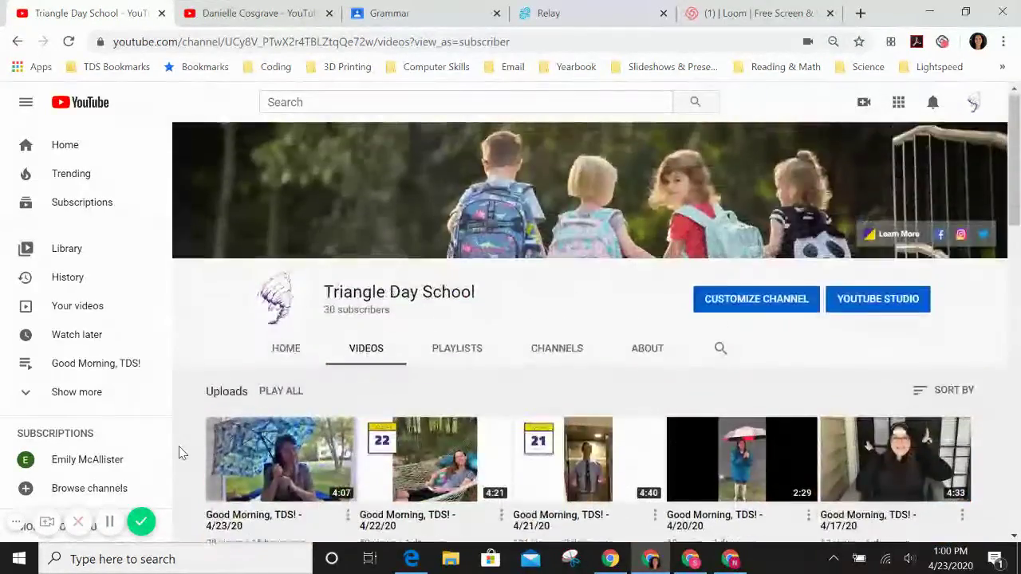
- Show the Triangle Day School channel's playlists and open the full Distance Learning Tutorials playlist
{"action": "left_click", "coordinate": [458, 356]}
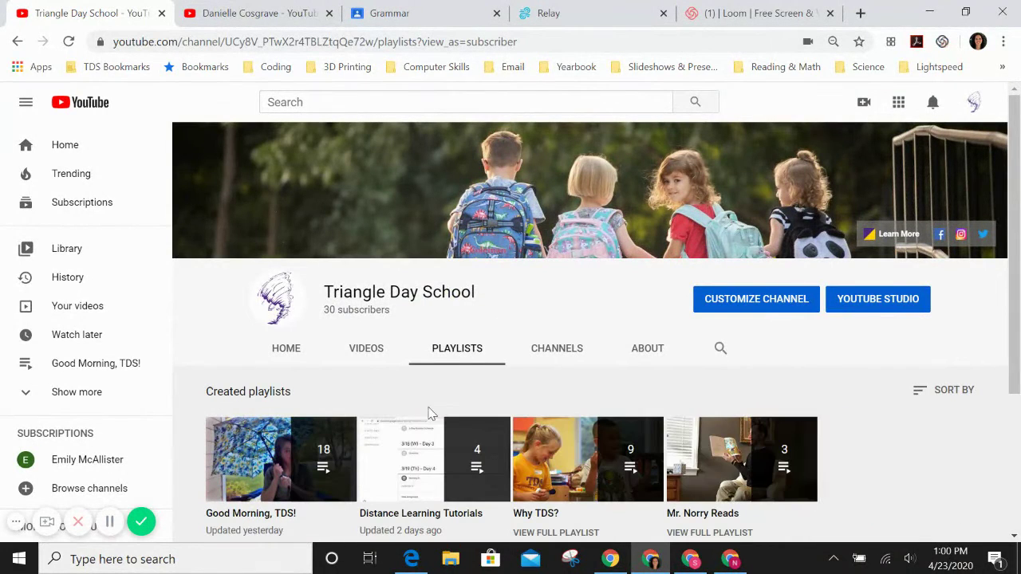
{"action": "scroll", "coordinate": [429, 413], "scroll_direction": "down", "scroll_amount": 2}
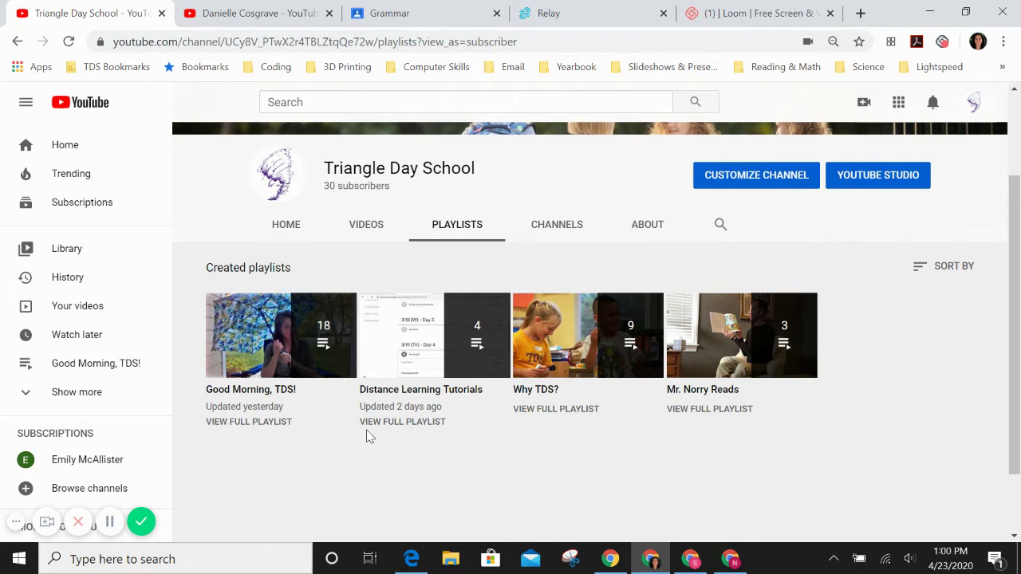
{"action": "mouse_move", "coordinate": [438, 407]}
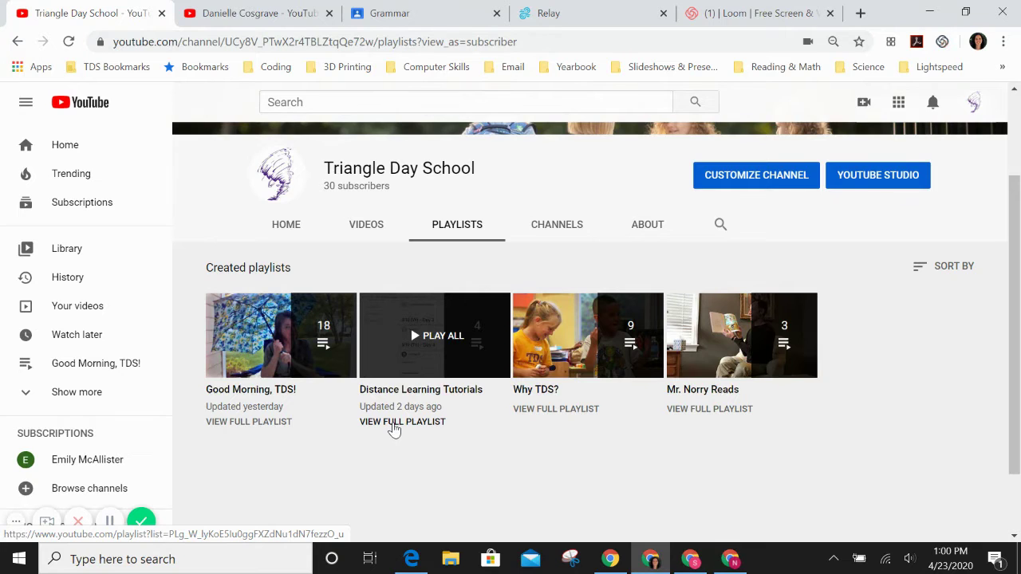
{"action": "left_click", "coordinate": [394, 429]}
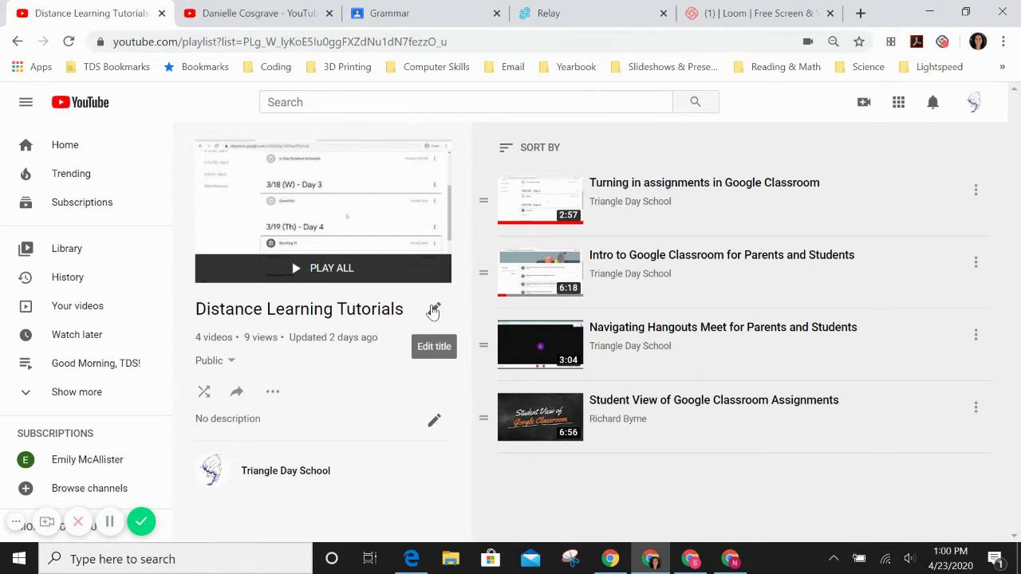
- Review the privacy options in the playlist's advanced settings, keep Public, cancel the dialog and return to the channel's playlists
{"action": "left_click", "coordinate": [271, 394]}
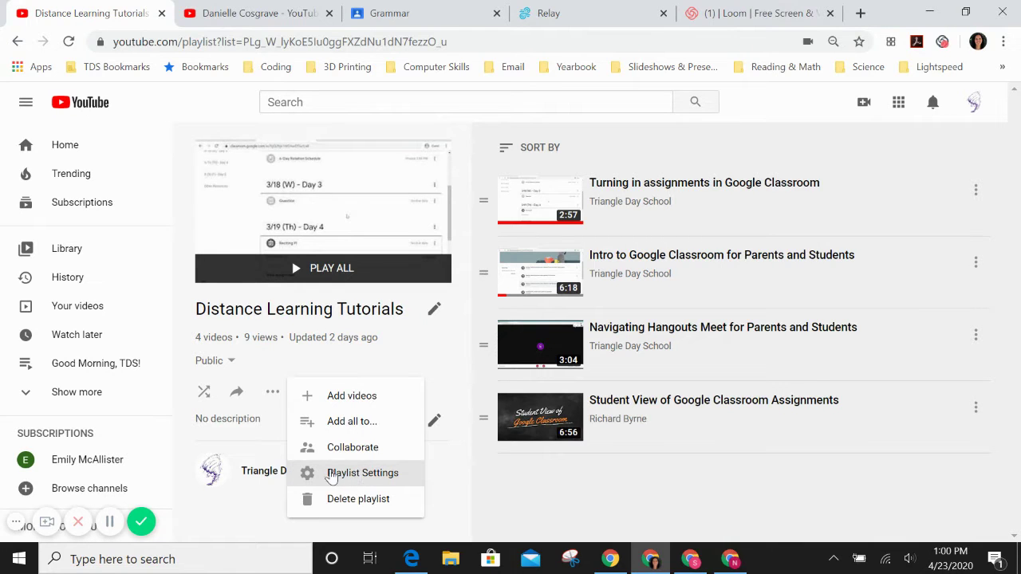
{"action": "left_click", "coordinate": [359, 477]}
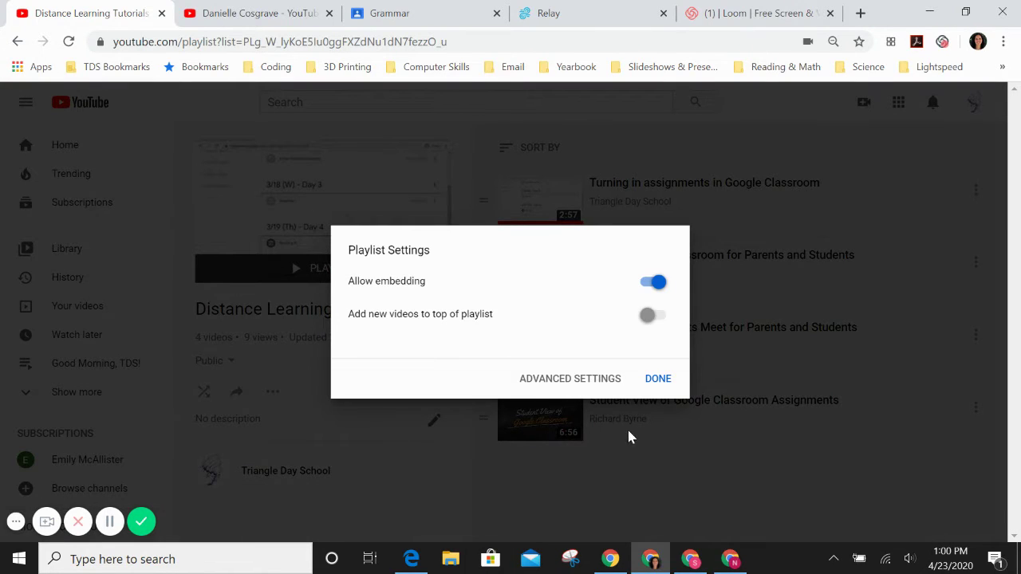
{"action": "left_click", "coordinate": [568, 380]}
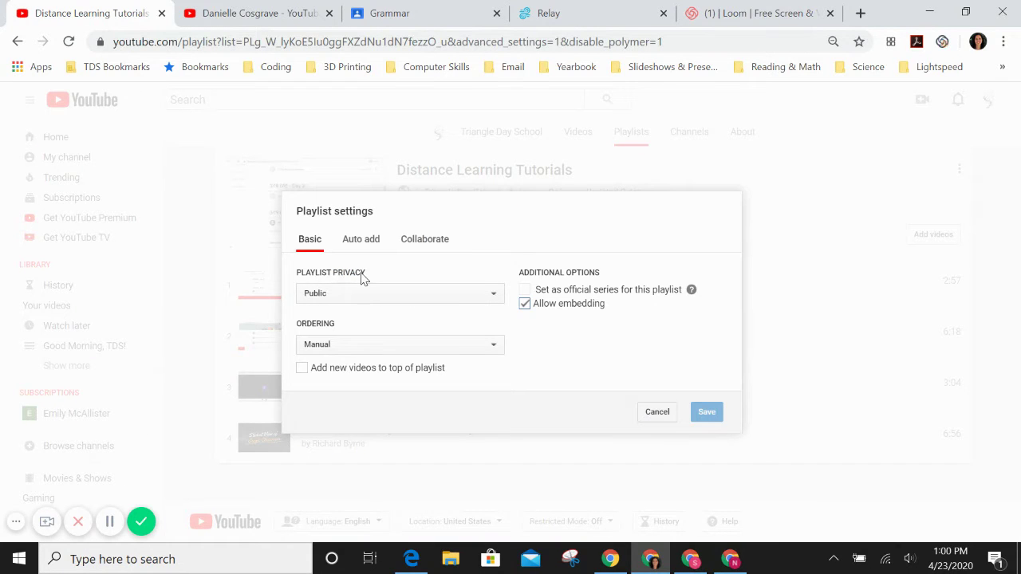
{"action": "left_click", "coordinate": [332, 295]}
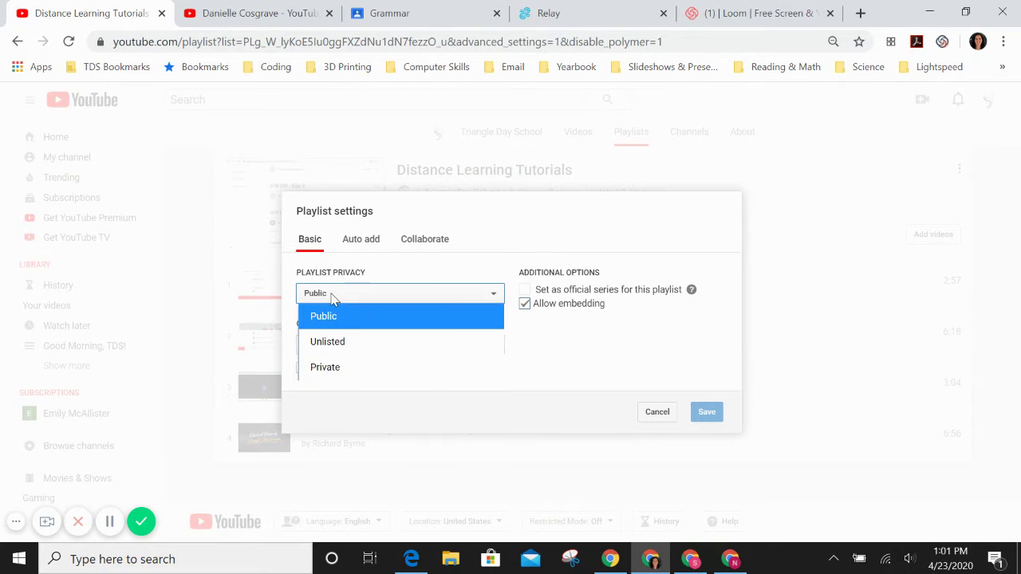
{"action": "left_click", "coordinate": [336, 321]}
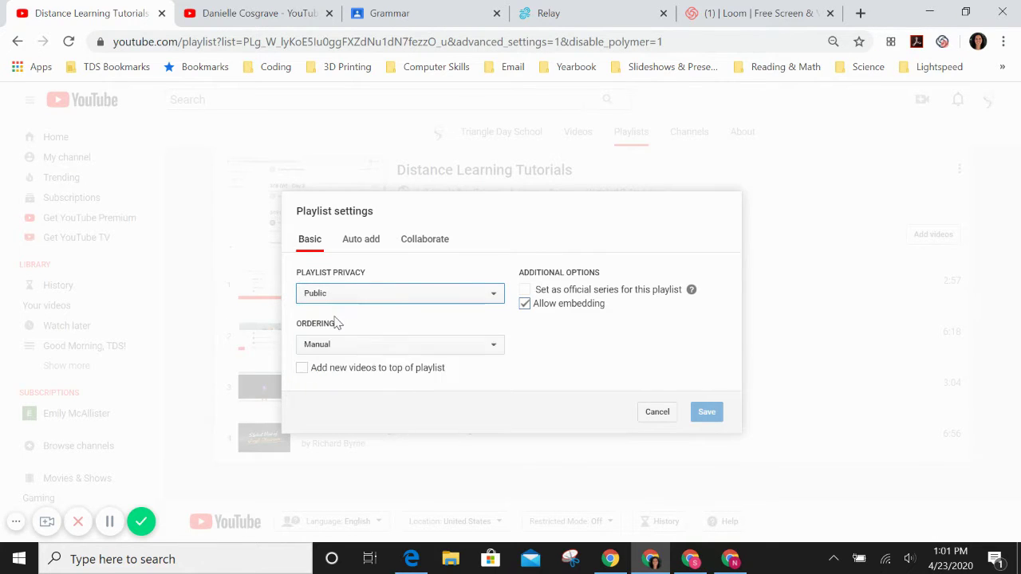
{"action": "left_click", "coordinate": [658, 413]}
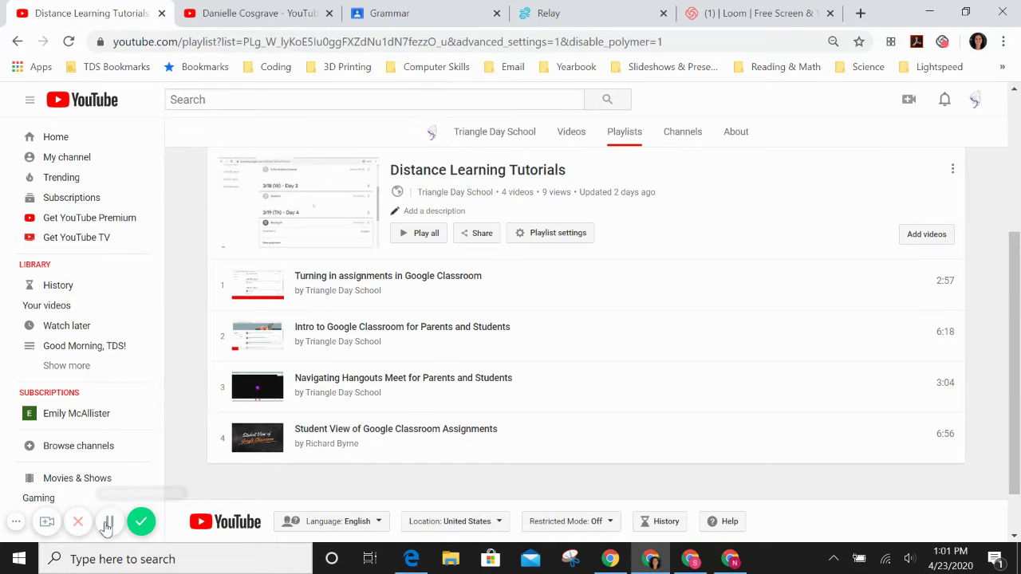
{"action": "key", "text": "alt+Left"}
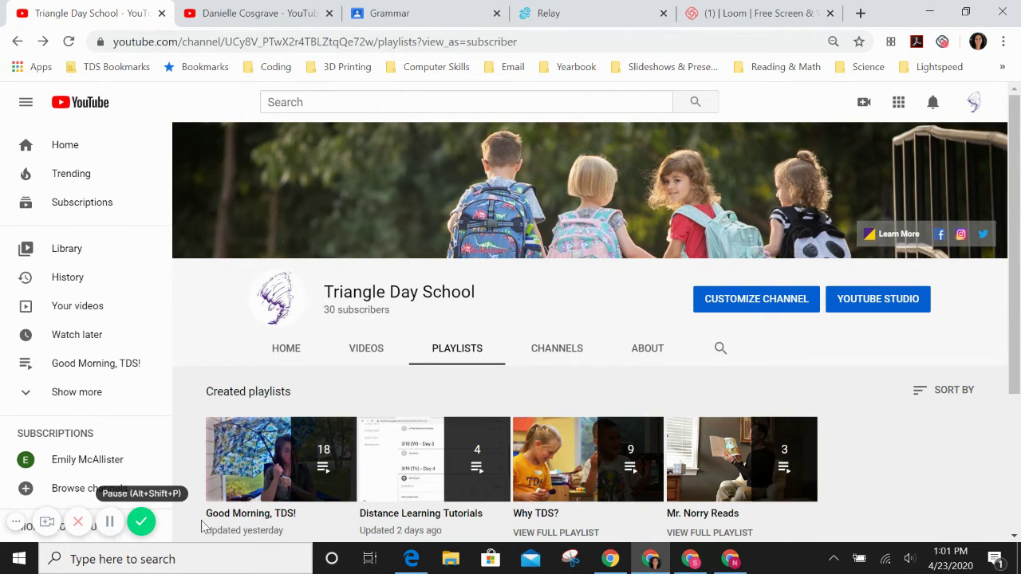
- Switch to the teacher's YouTube channel, show its playlists and open the full Reading playlist
{"action": "left_click", "coordinate": [268, 16]}
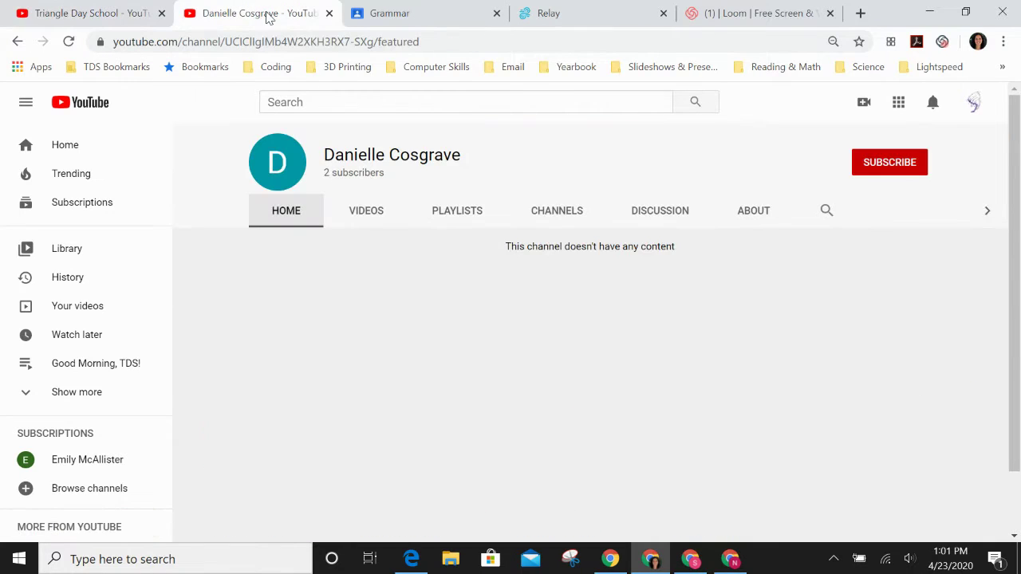
{"action": "left_click", "coordinate": [461, 222]}
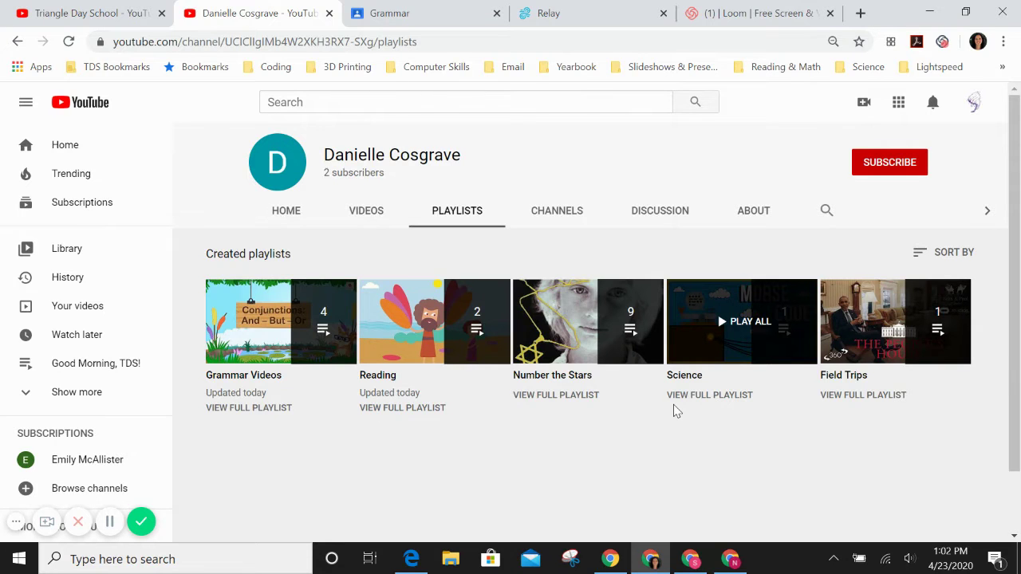
{"action": "right_click", "coordinate": [437, 411]}
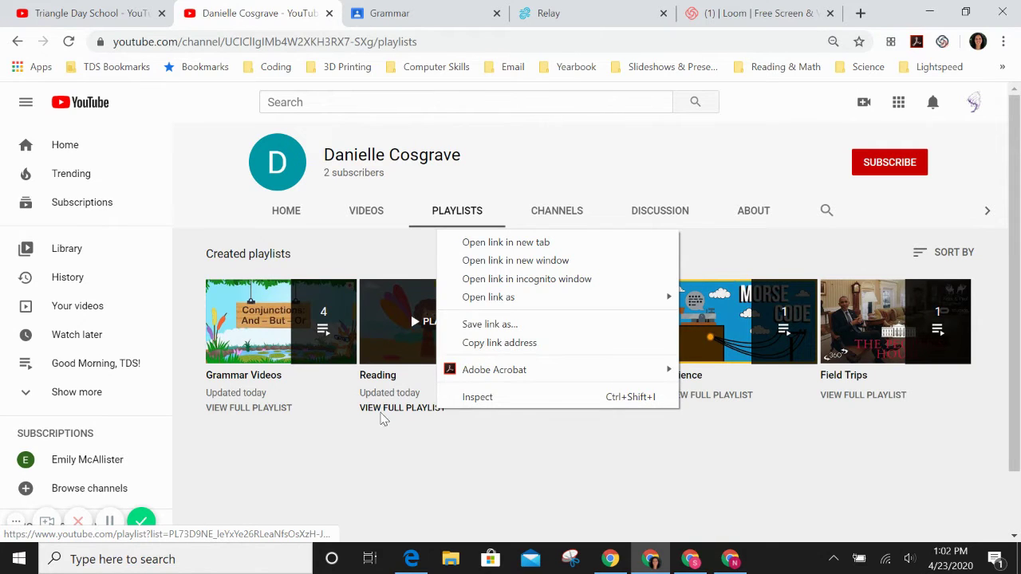
{"action": "left_click", "coordinate": [384, 412]}
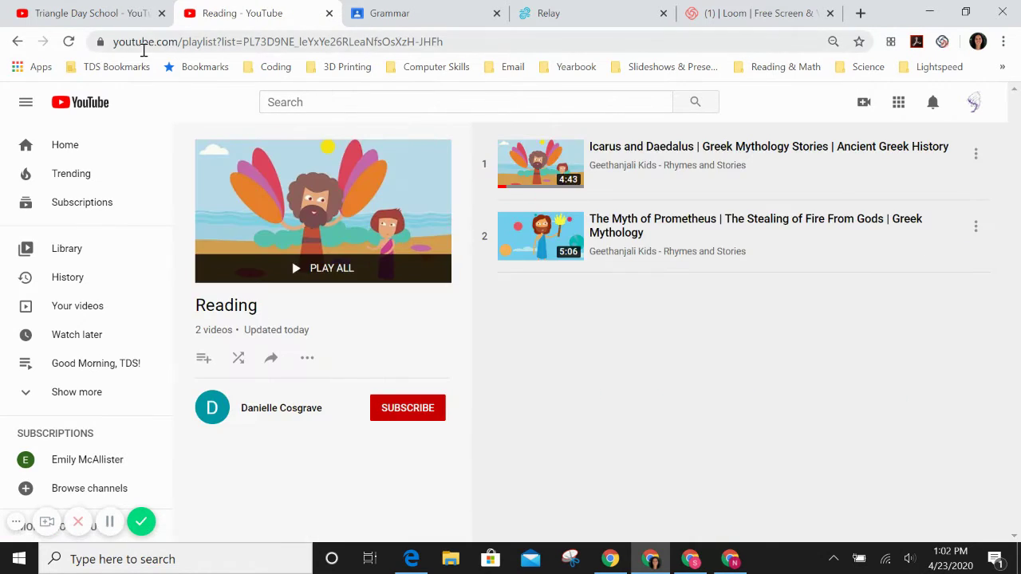
{"action": "left_click", "coordinate": [139, 44]}
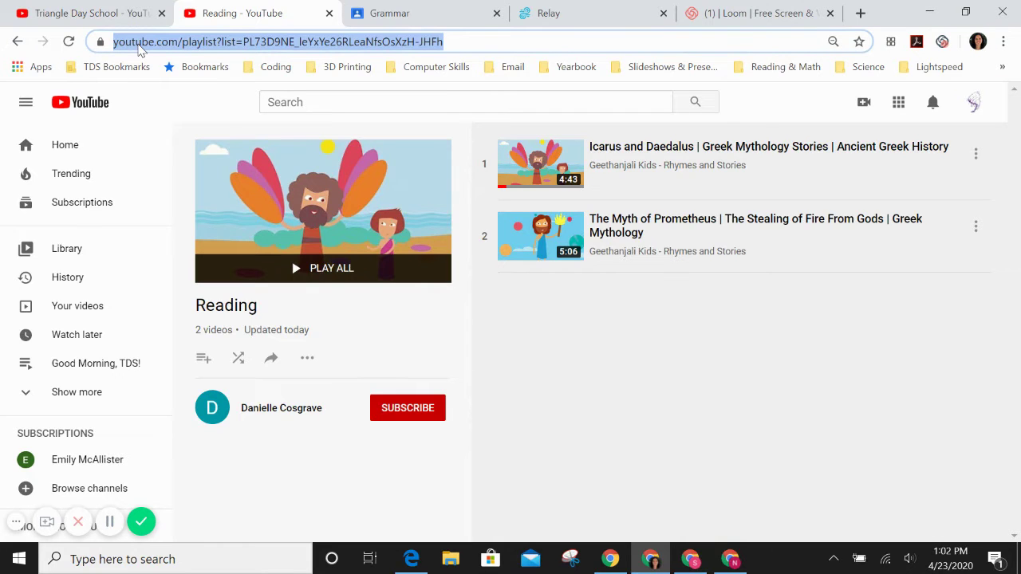
{"action": "right_click", "coordinate": [139, 46]}
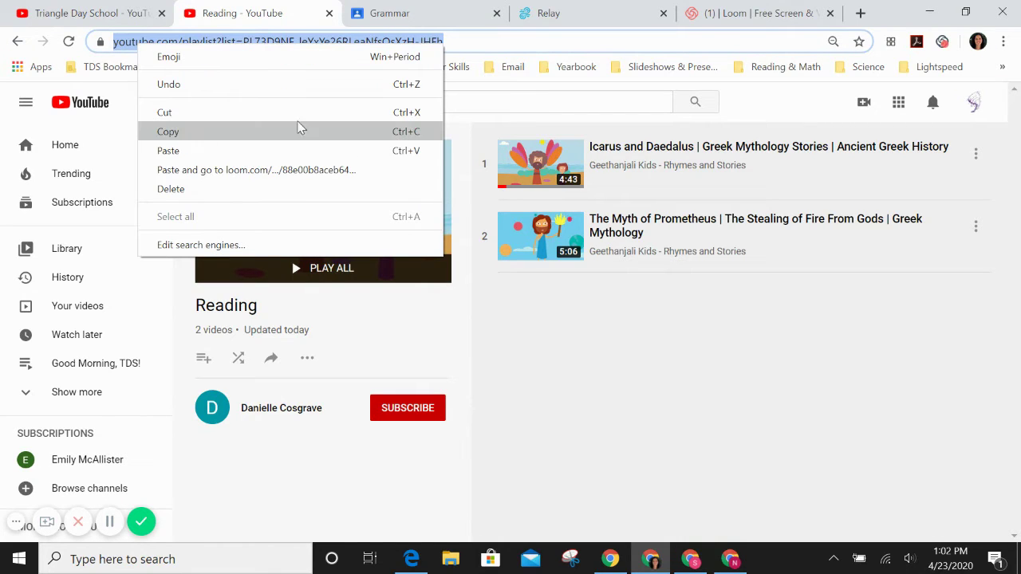
{"action": "left_click", "coordinate": [547, 321]}
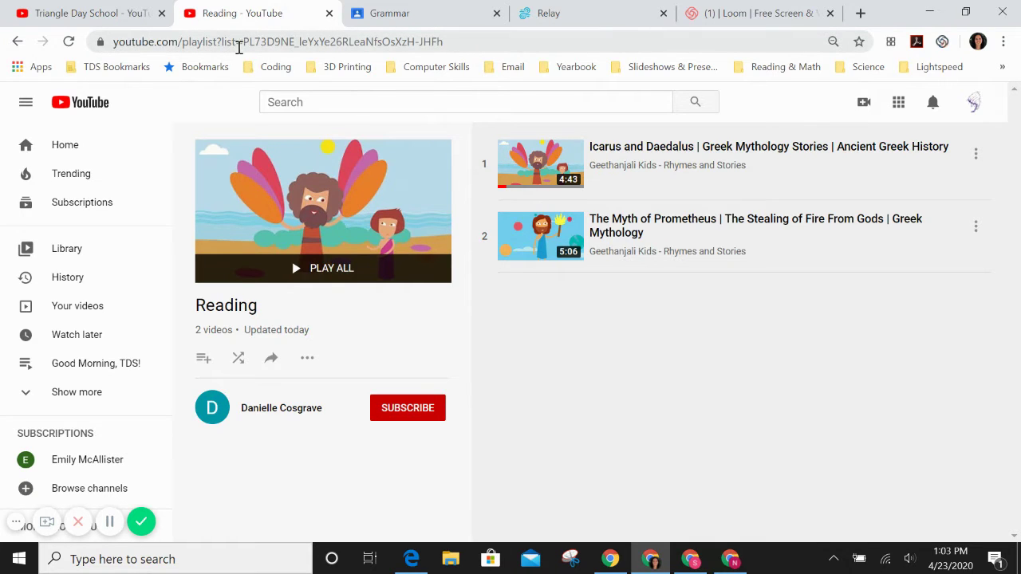
- Copy the Reading playlist's ID from its web address and search for it on Relay's Custom Allow List page
{"action": "left_click_drag", "start_coordinate": [243, 41], "coordinate": [445, 48]}
{"action": "key", "text": "ctrl+c"}
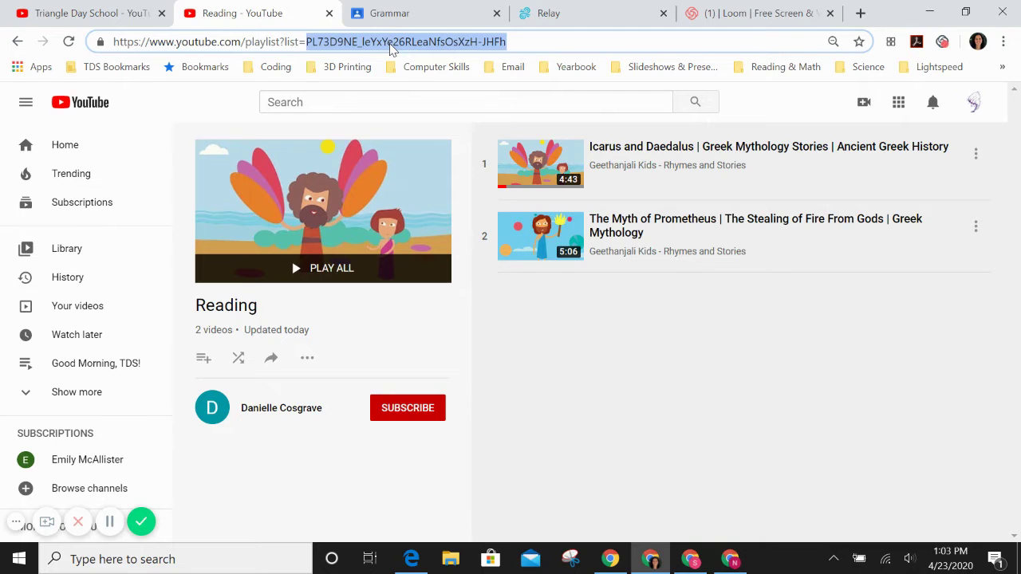
{"action": "left_click", "coordinate": [561, 16]}
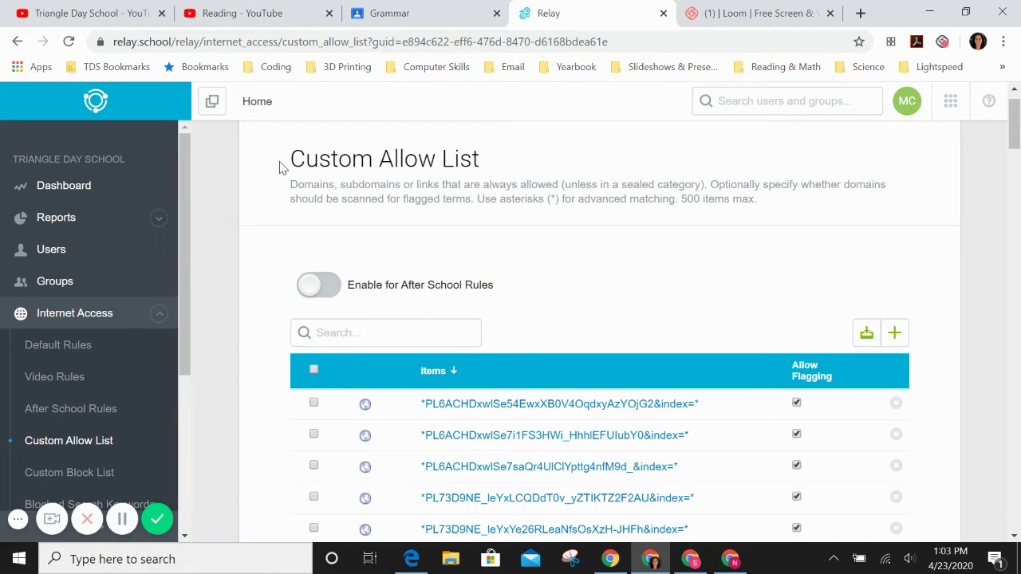
{"action": "scroll", "coordinate": [513, 232], "scroll_direction": "down", "scroll_amount": 5}
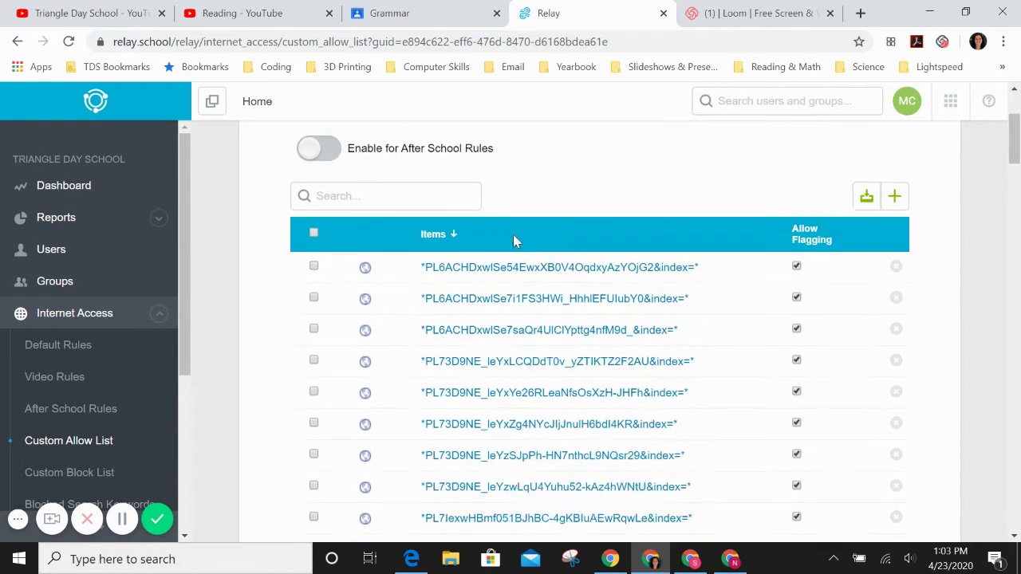
{"action": "scroll", "coordinate": [513, 240], "scroll_direction": "up", "scroll_amount": 6}
{"action": "scroll", "coordinate": [515, 239], "scroll_direction": "down", "scroll_amount": 3}
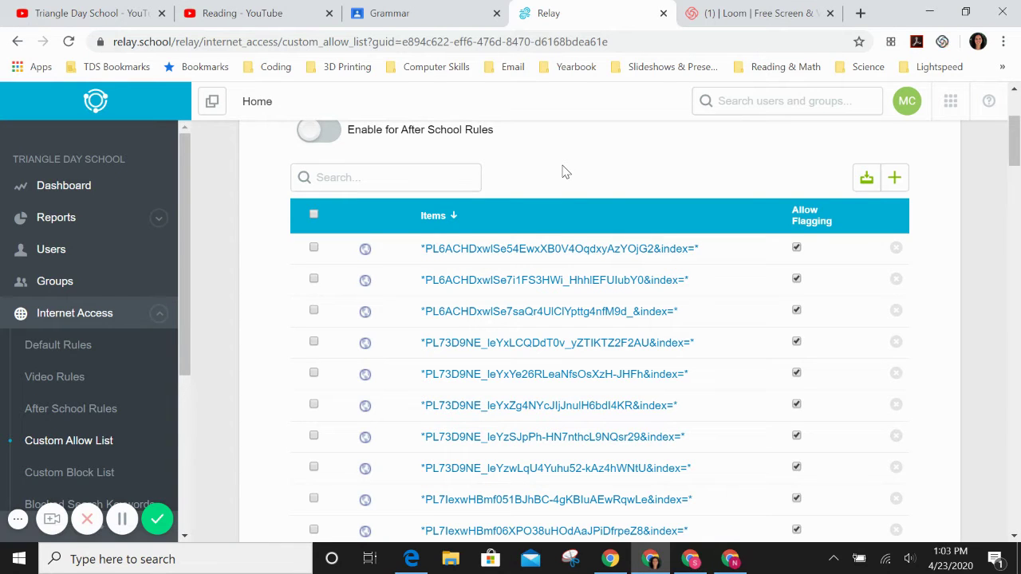
{"action": "key", "text": "ctrl+f"}
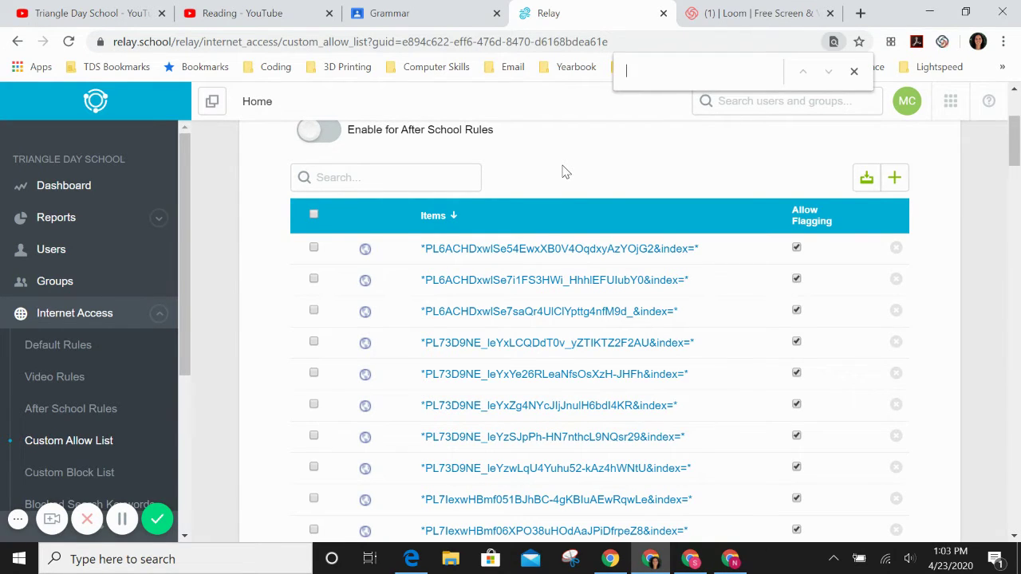
{"action": "key", "text": "ctrl+v"}
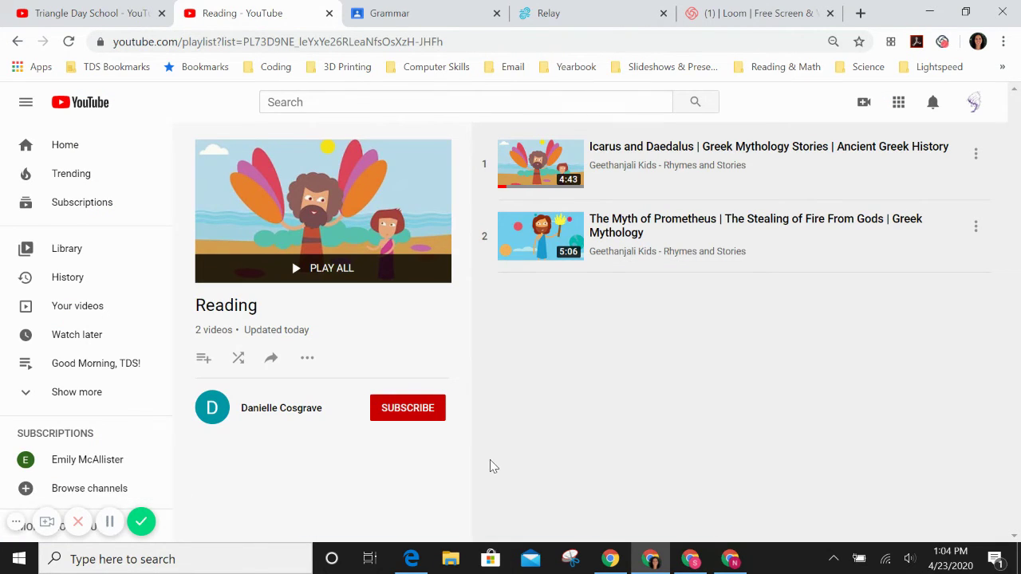
- Return to the teacher's playlists, play Grammar Videos, pause it and open its video "2 Kinds of Nouns: Common and Proper - English Byte"
{"action": "left_click", "coordinate": [18, 41]}
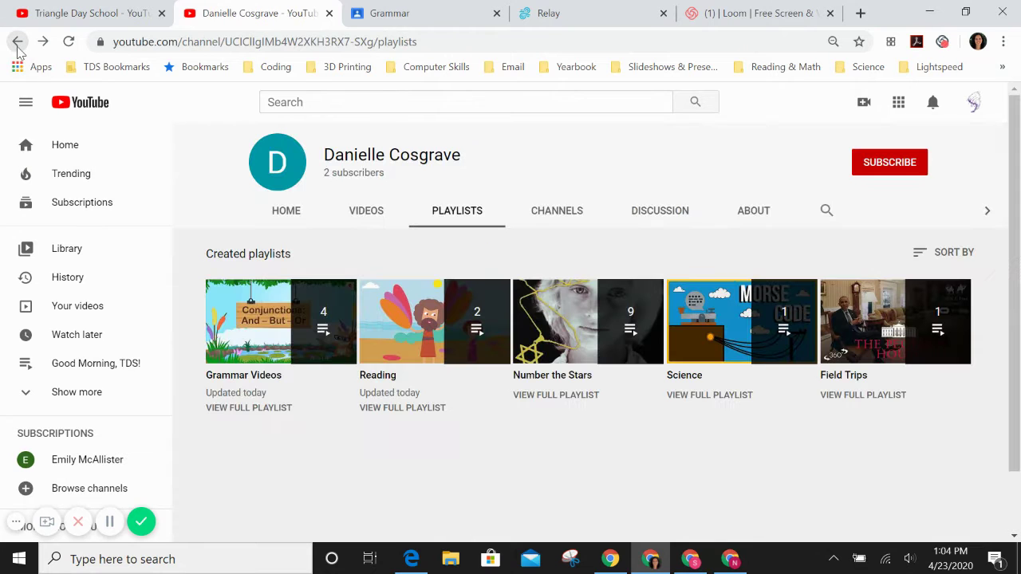
{"action": "left_click", "coordinate": [217, 352]}
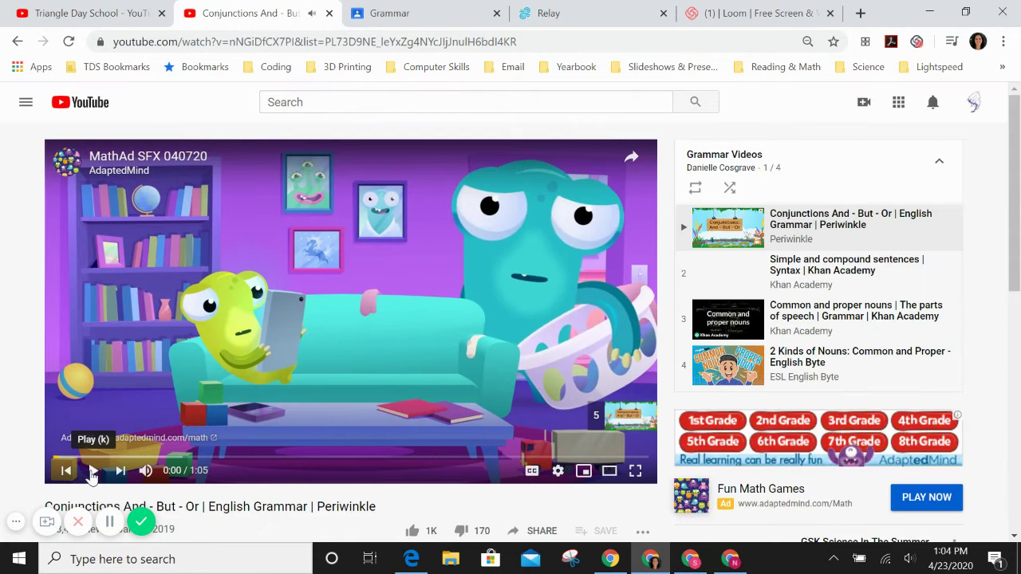
{"action": "left_click", "coordinate": [94, 471]}
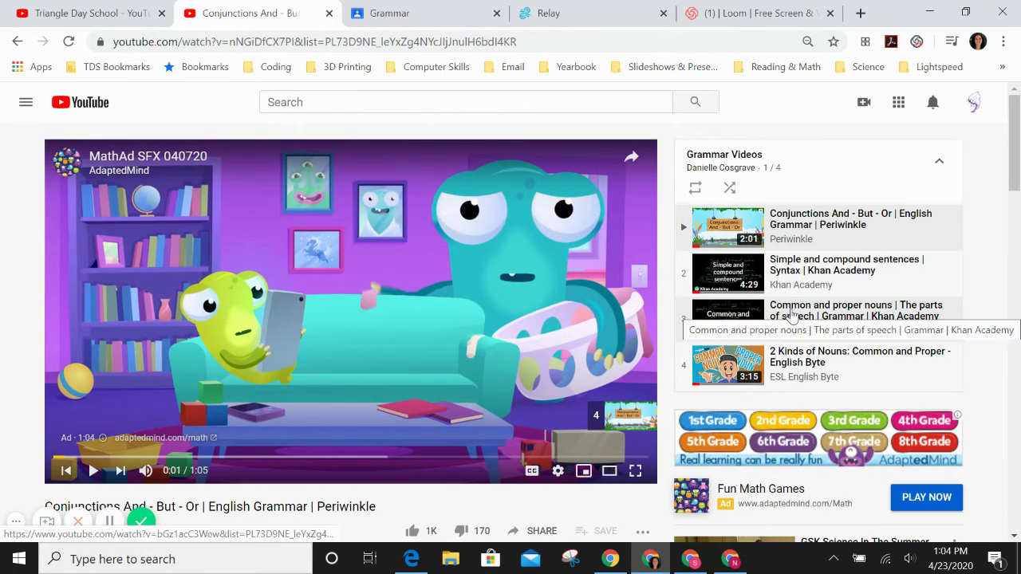
{"action": "left_click", "coordinate": [790, 374]}
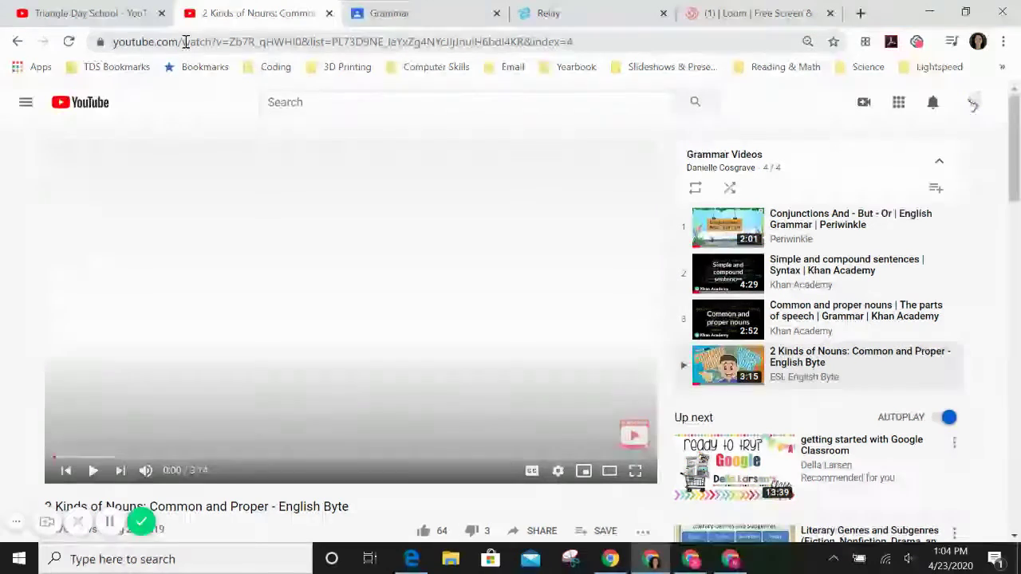
- Examine the video ID and playlist ID in the open video's web address, then copy the full address
{"action": "left_click_drag", "start_coordinate": [230, 42], "coordinate": [304, 42]}
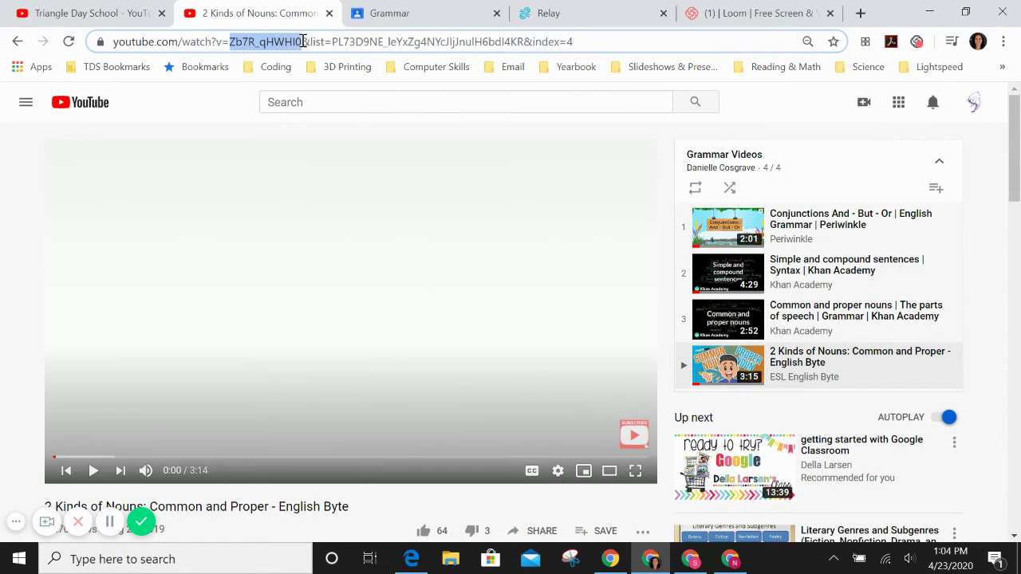
{"action": "left_click_drag", "start_coordinate": [374, 39], "coordinate": [581, 46]}
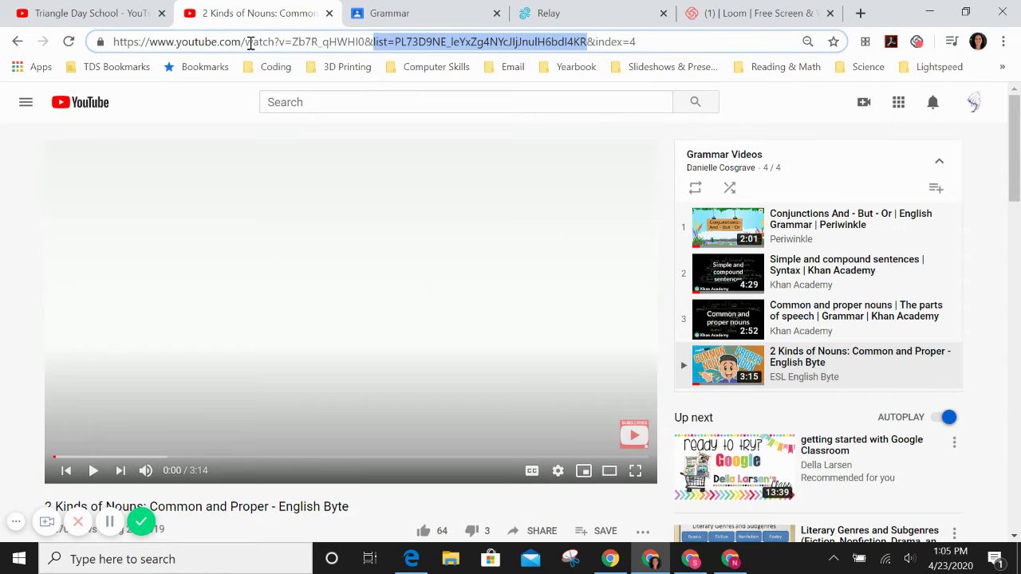
{"action": "left_click_drag", "start_coordinate": [250, 44], "coordinate": [365, 41]}
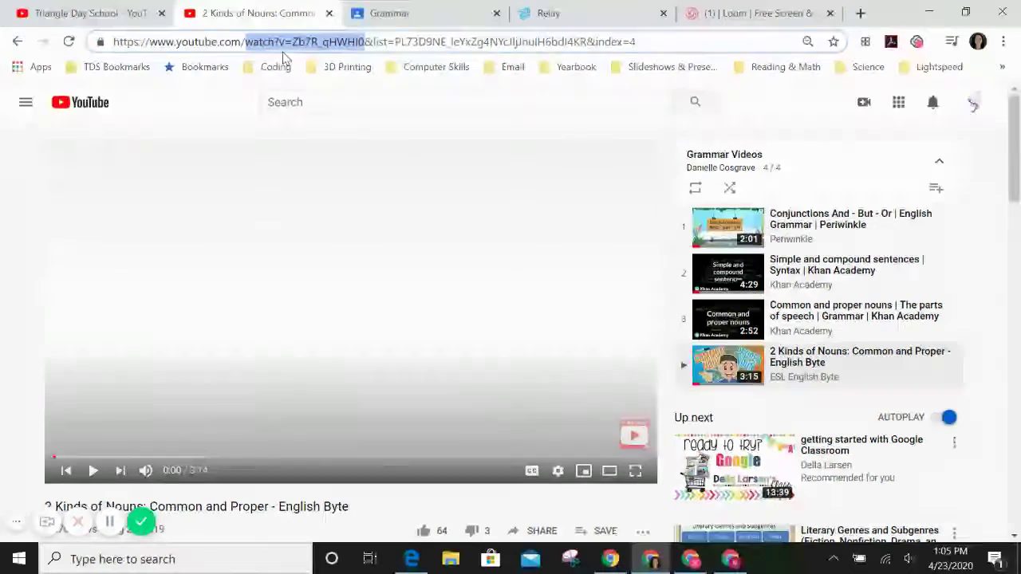
{"action": "left_click", "coordinate": [240, 45]}
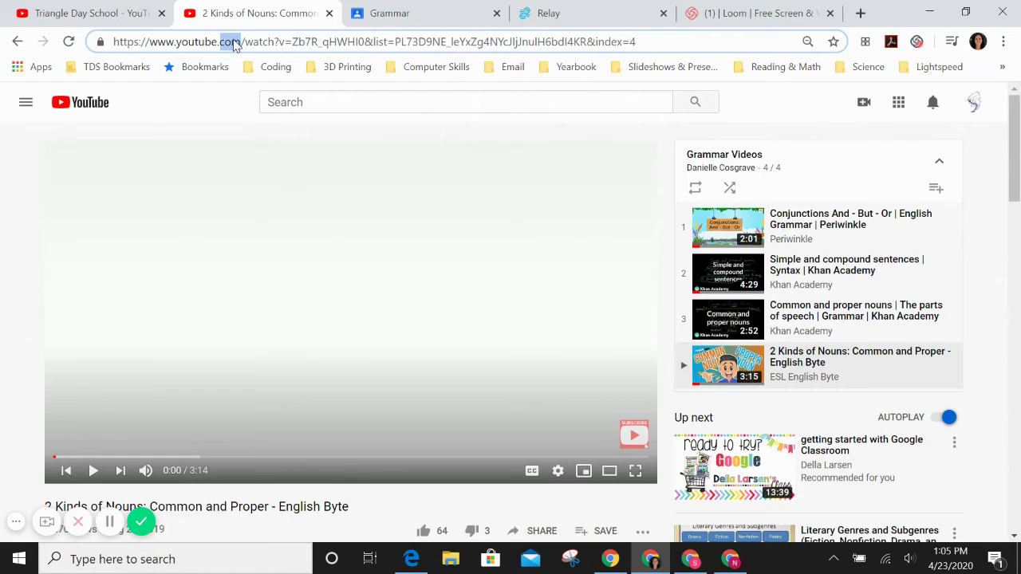
{"action": "triple_click", "coordinate": [234, 44]}
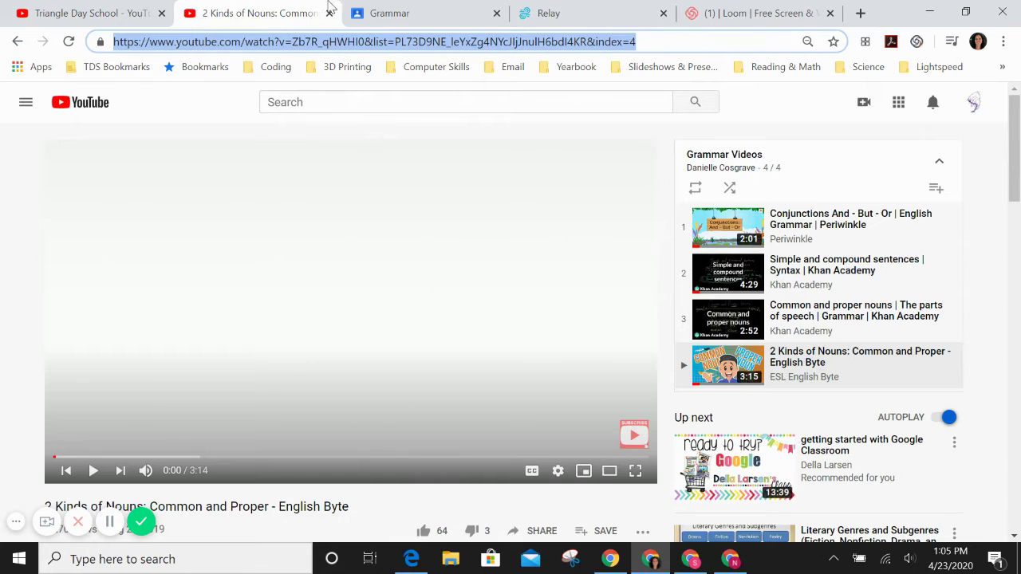
- Edit the Grammar assignment in Google Classroom and replace the video link in its instructions with the copied playlist video address
{"action": "left_click", "coordinate": [383, 13]}
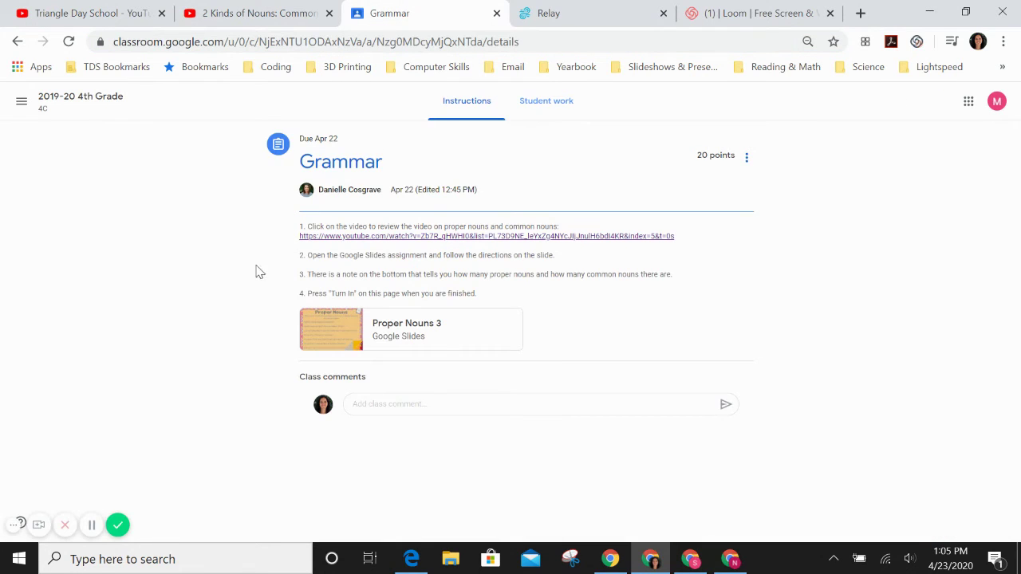
{"action": "left_click", "coordinate": [747, 158]}
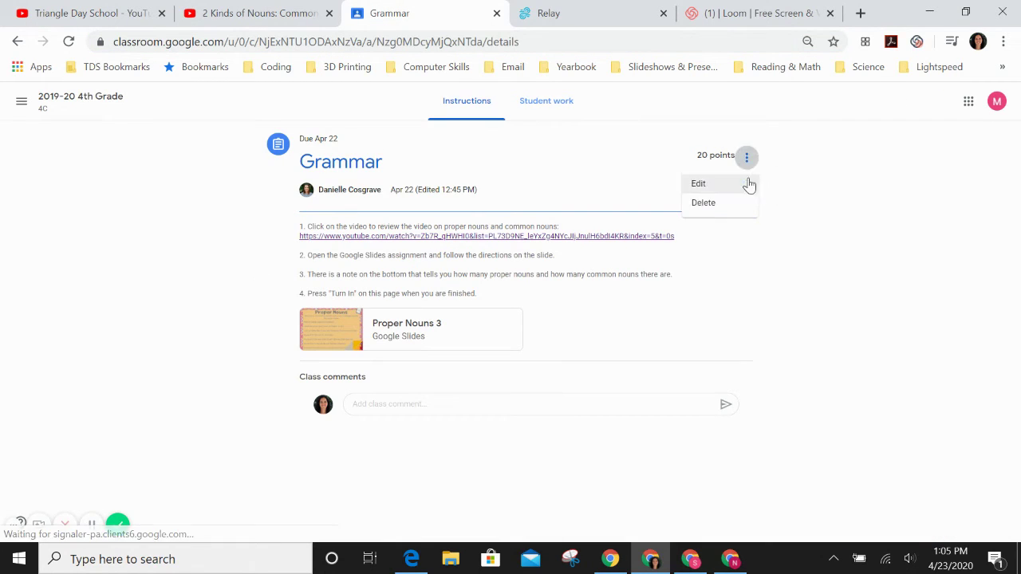
{"action": "left_click", "coordinate": [744, 185]}
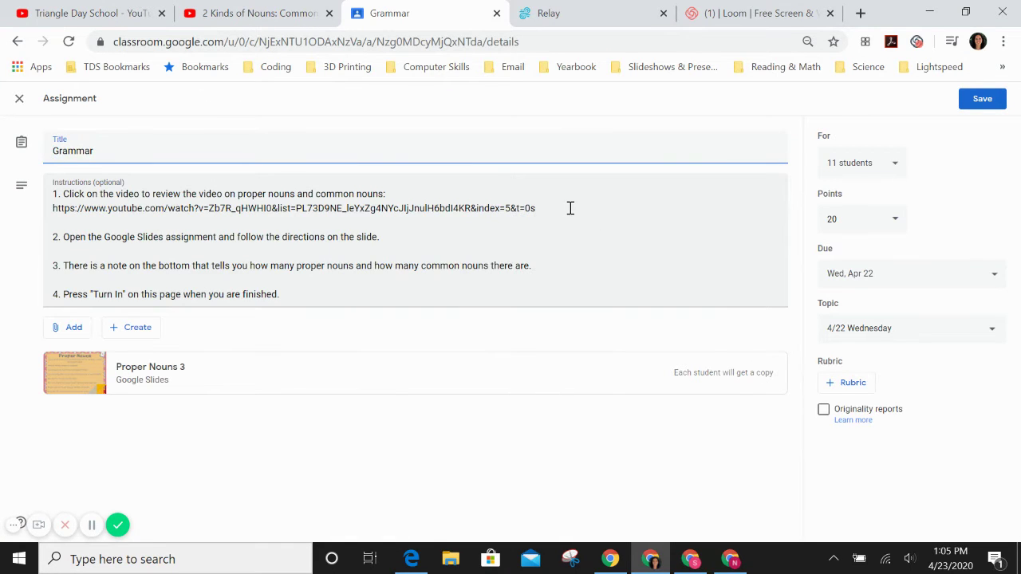
{"action": "left_click_drag", "start_coordinate": [571, 208], "coordinate": [52, 208]}
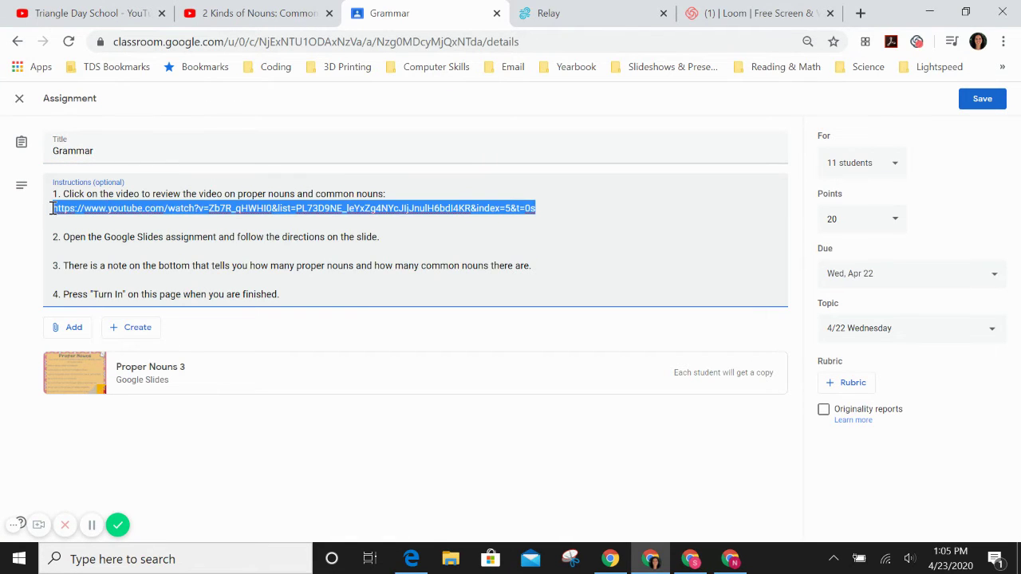
{"action": "key", "text": "ctrl+v"}
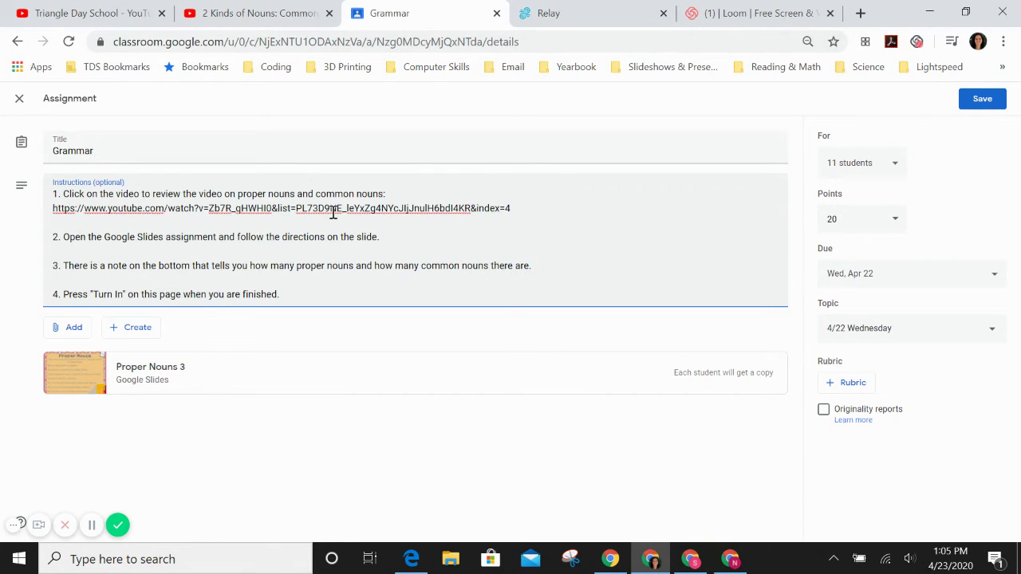
- Attach the copied YouTube playlist video address to the Grammar assignment as a link and save the assignment
{"action": "left_click", "coordinate": [73, 327]}
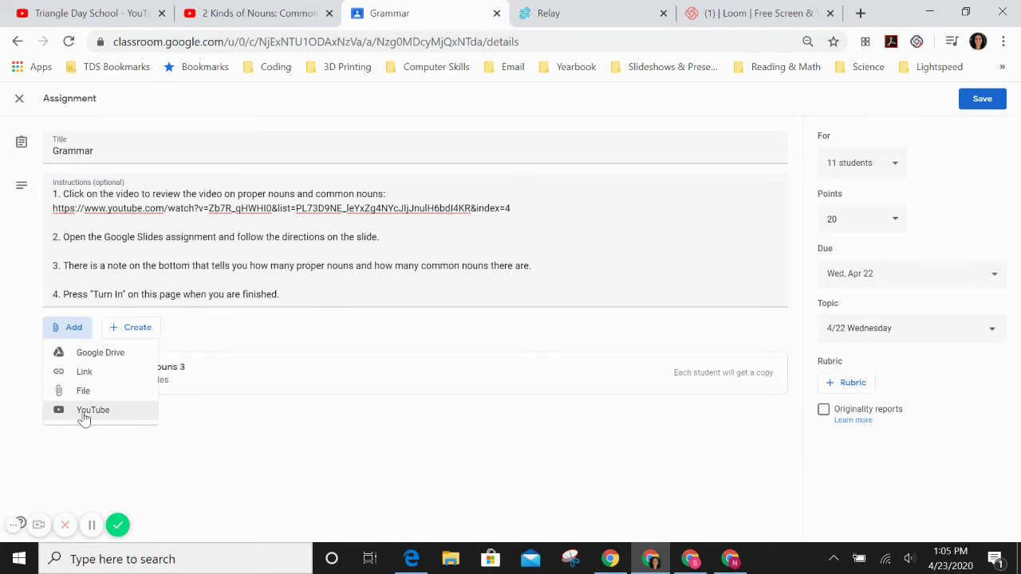
{"action": "left_click", "coordinate": [82, 372]}
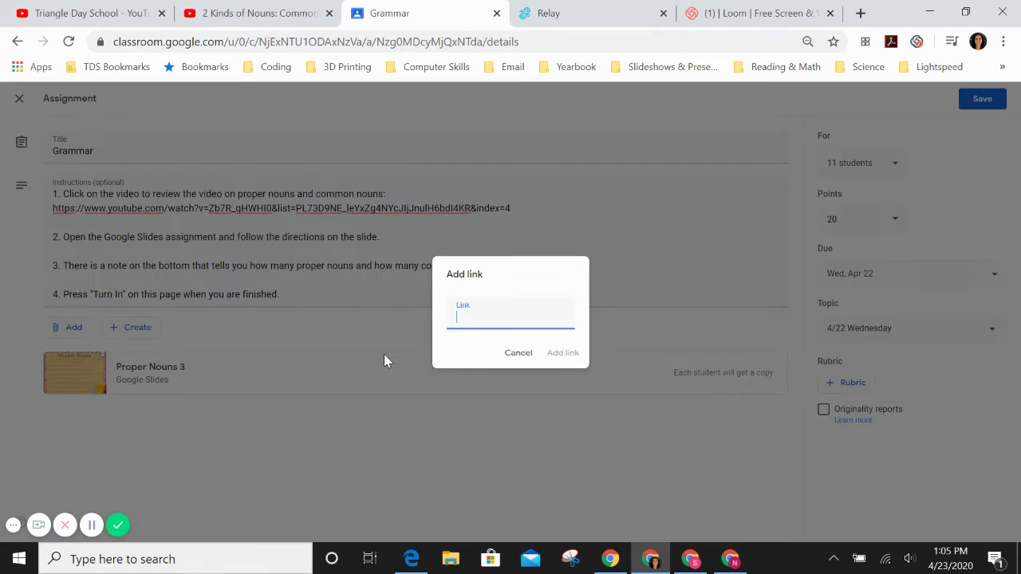
{"action": "type", "text": "https://www.youtube.com/watch?v=Zb7R_qHWHI0&list=PL73D9NE_leYxZg4NYcJljJnulH6bdI4KR&index=4"}
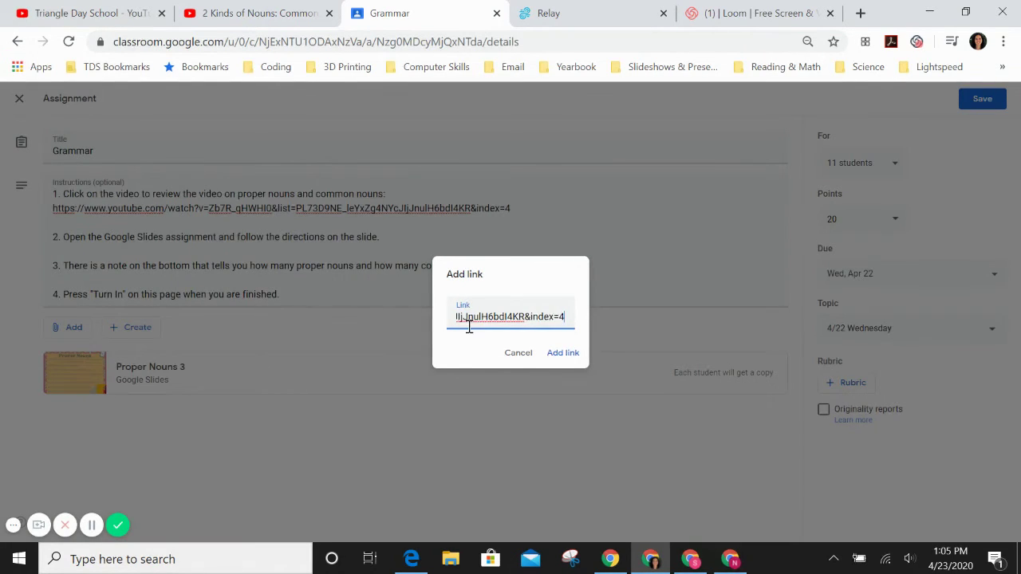
{"action": "left_click", "coordinate": [569, 356]}
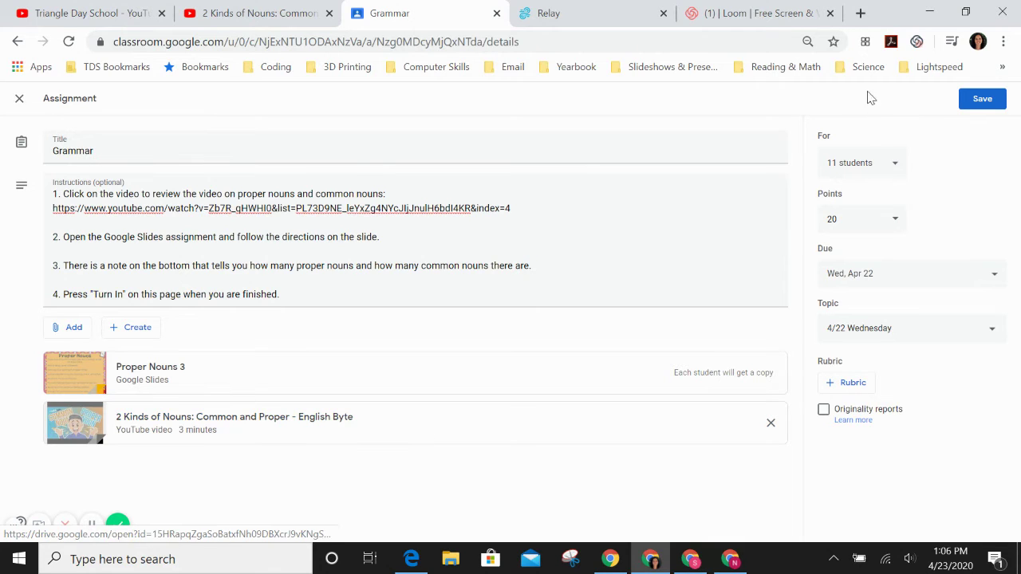
{"action": "left_click", "coordinate": [977, 99]}
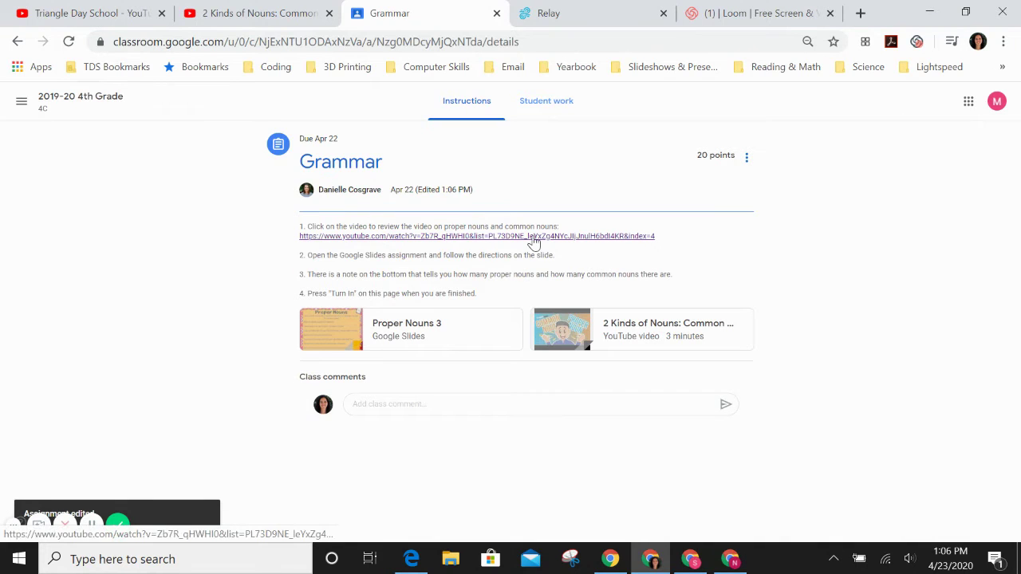
- Copy the YouTube link from the assignment's instructions and load it in a new tab of the student's Chrome window, closing its leftover tabs
{"action": "left_click_drag", "start_coordinate": [659, 238], "coordinate": [295, 241]}
{"action": "key", "text": "ctrl+c"}
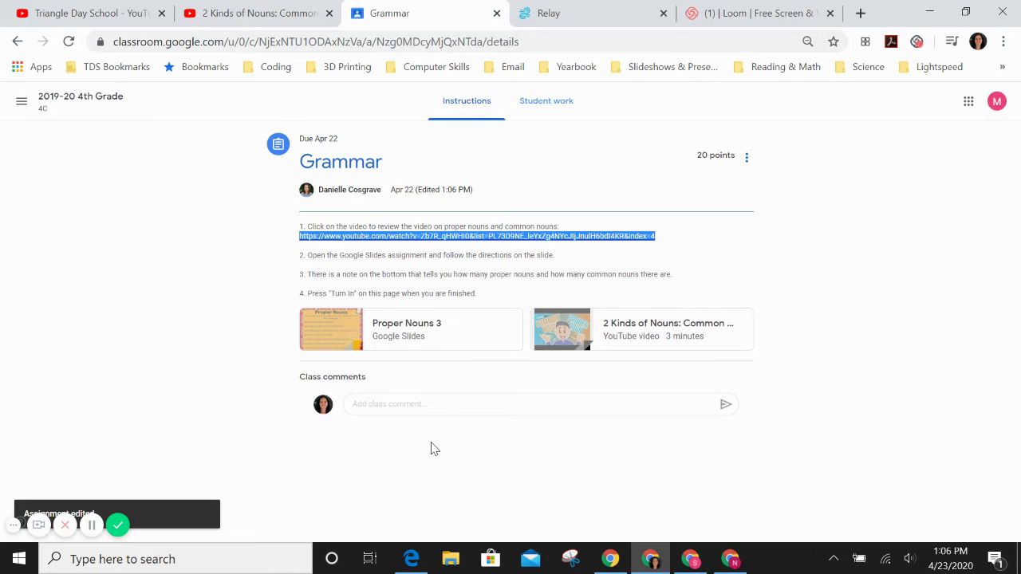
{"action": "left_click", "coordinate": [690, 558]}
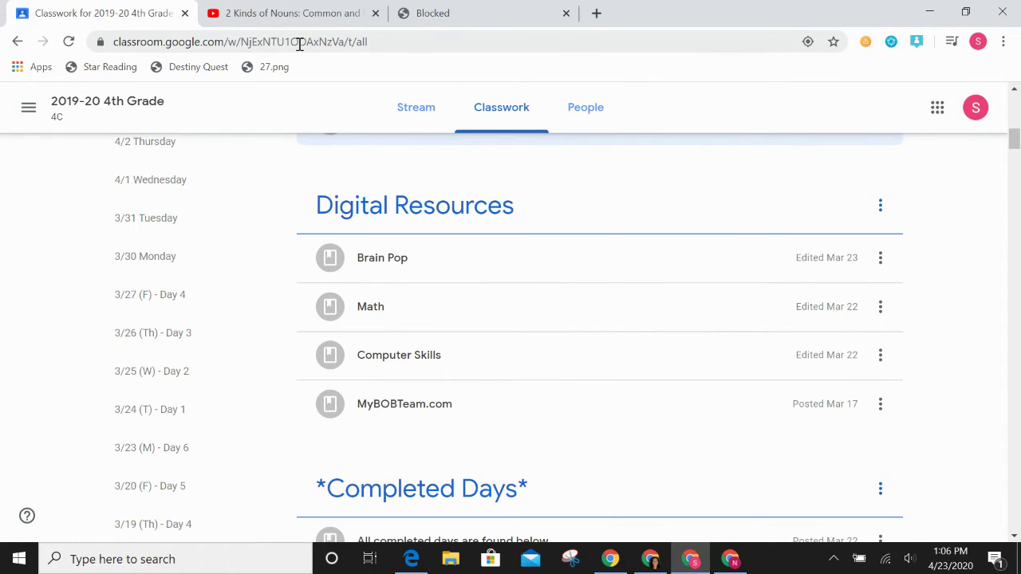
{"action": "left_click", "coordinate": [375, 16]}
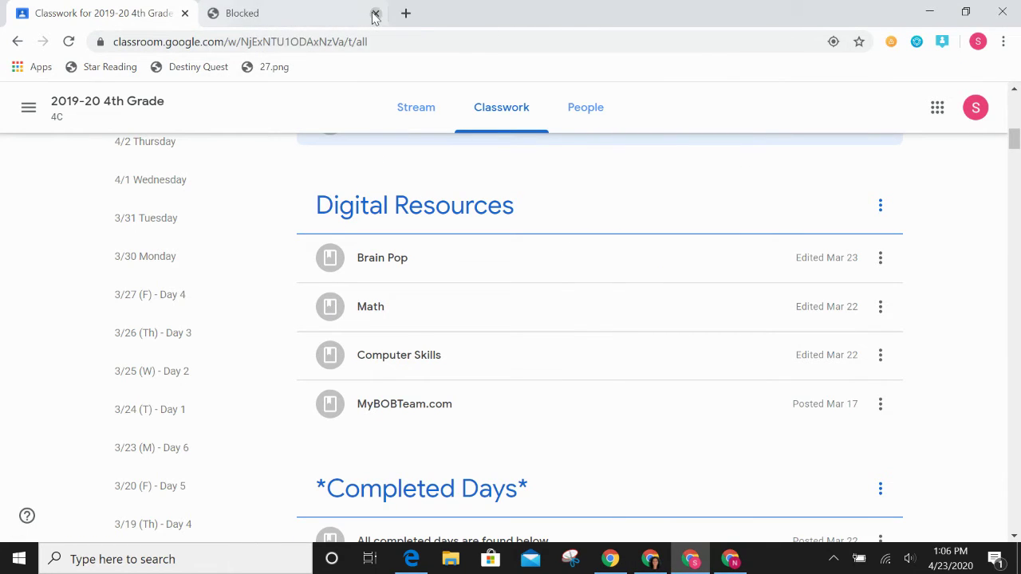
{"action": "left_click", "coordinate": [375, 16]}
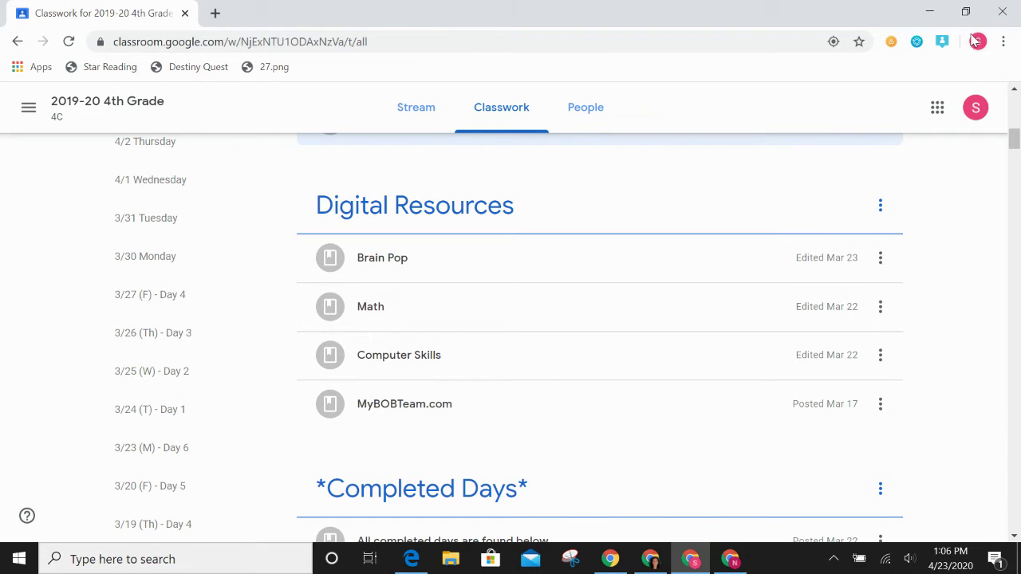
{"action": "left_click", "coordinate": [217, 15]}
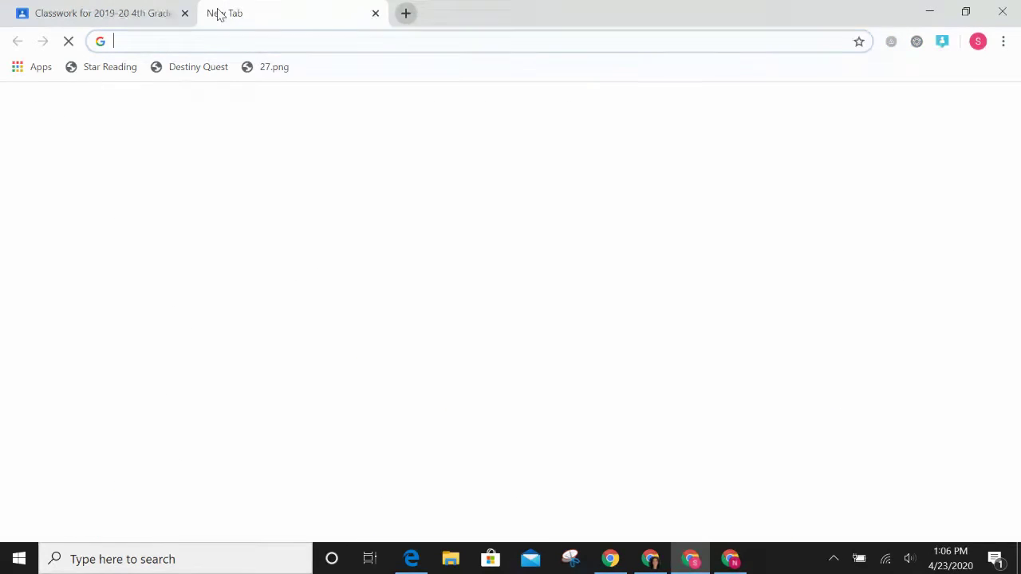
{"action": "key", "text": "ctrl+v"}
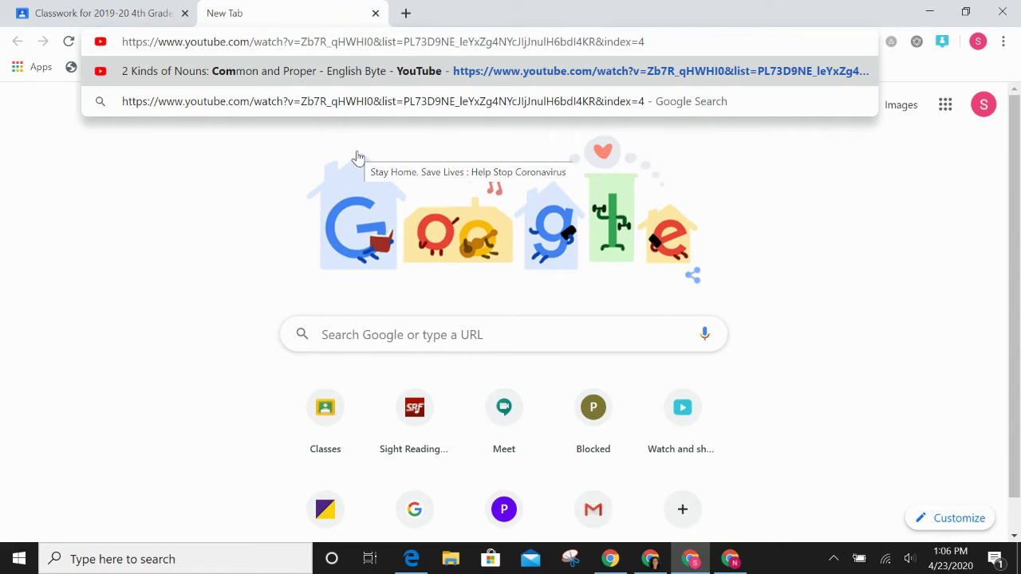
{"action": "key", "text": "Return"}
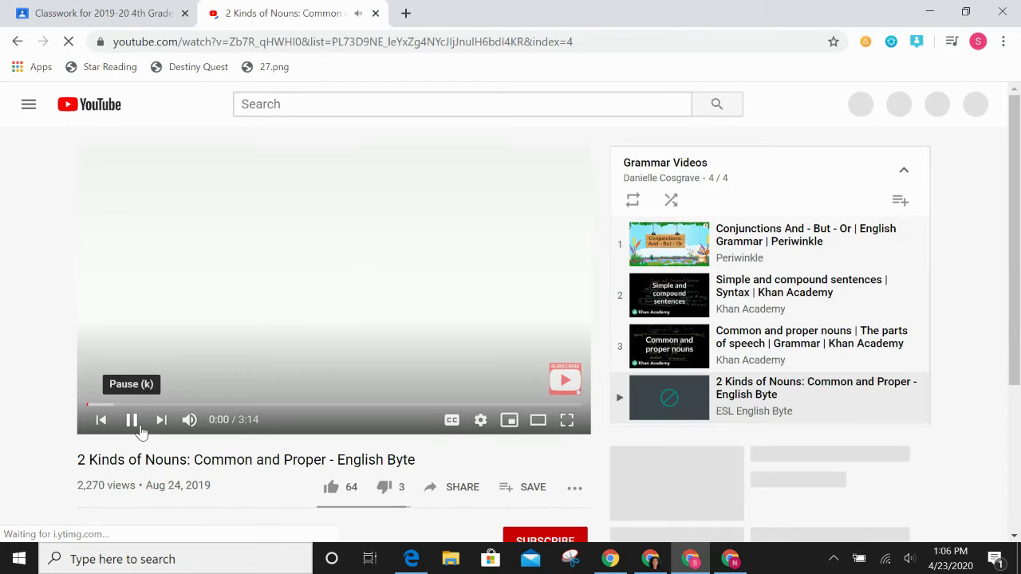
- Test the video's playback within the Grammar Videos playlist as the student, restarting it, pausing it and moving playback to 0:50
{"action": "left_click", "coordinate": [131, 421]}
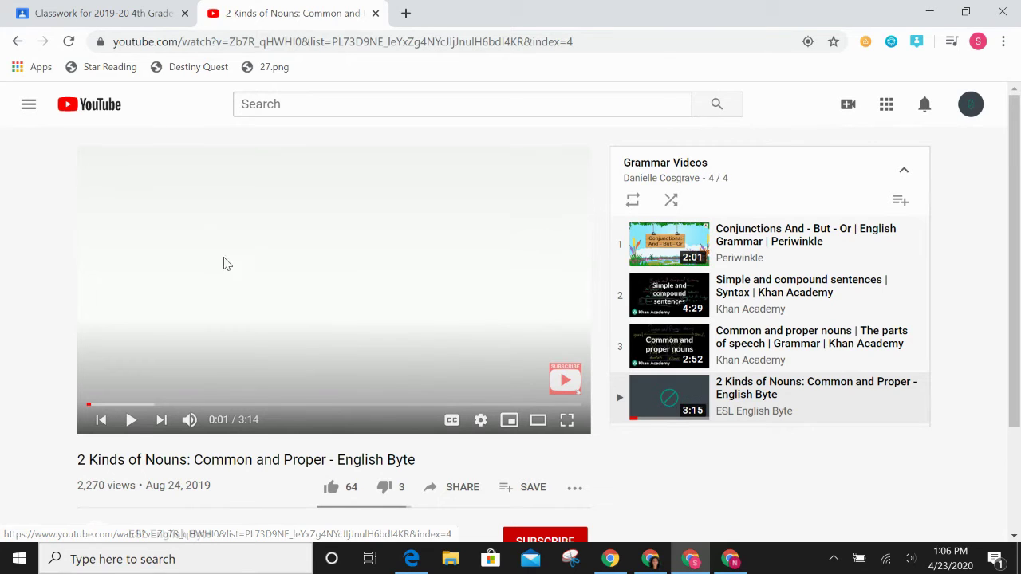
{"action": "left_click", "coordinate": [661, 406]}
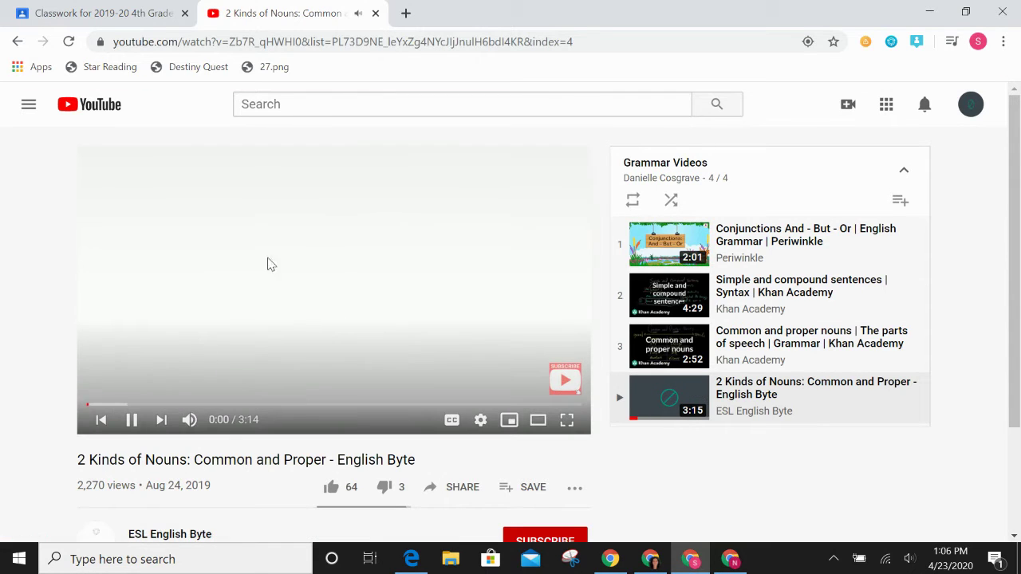
{"action": "left_click", "coordinate": [133, 420]}
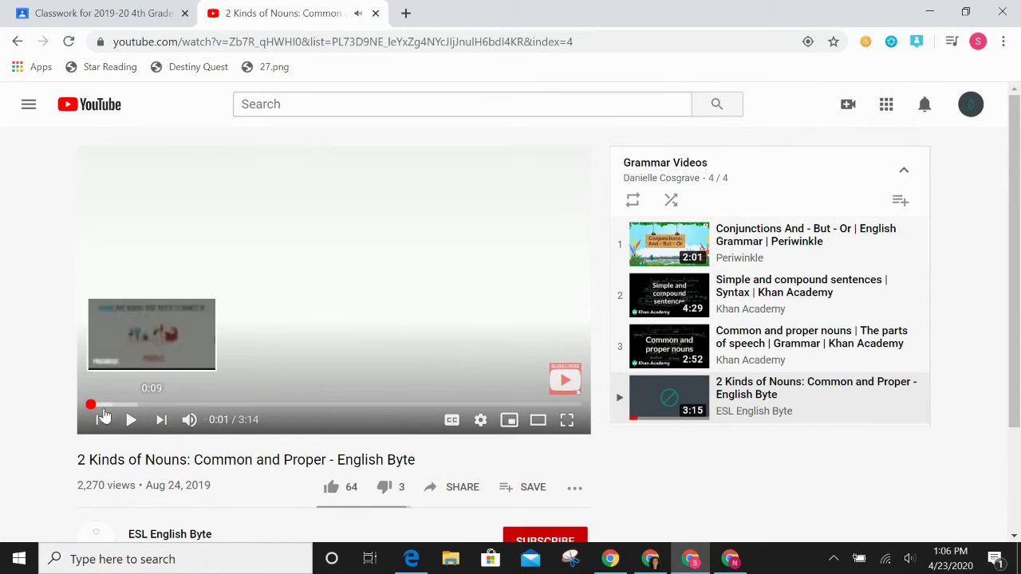
{"action": "left_click", "coordinate": [182, 405]}
{"action": "mouse_move", "coordinate": [201, 407]}
{"action": "left_mouse_down"}
{"action": "mouse_move", "coordinate": [276, 406]}
{"action": "mouse_move", "coordinate": [215, 404]}
{"action": "left_mouse_up"}
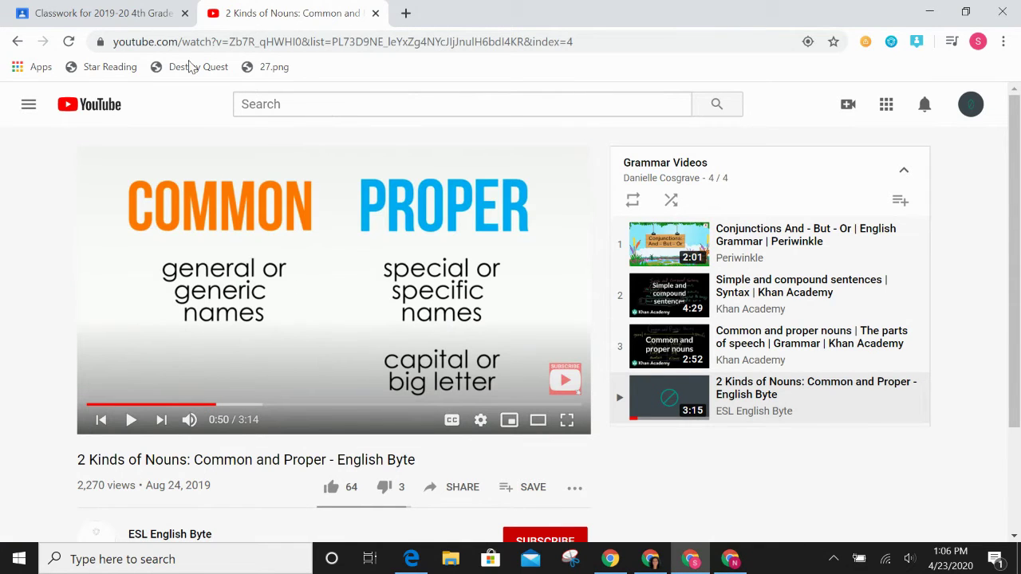
{"action": "left_click", "coordinate": [69, 9]}
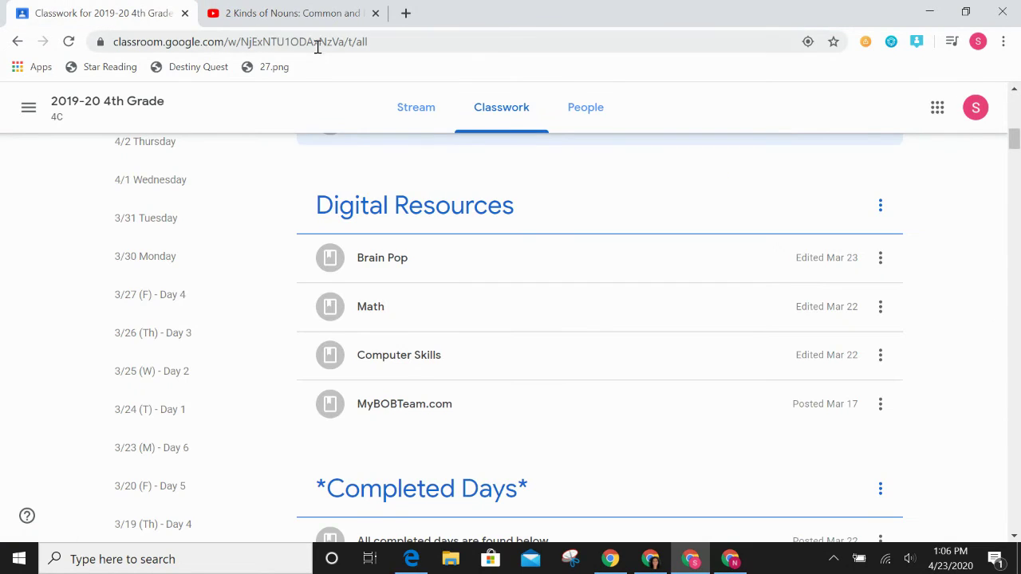
{"action": "left_click", "coordinate": [306, 13]}
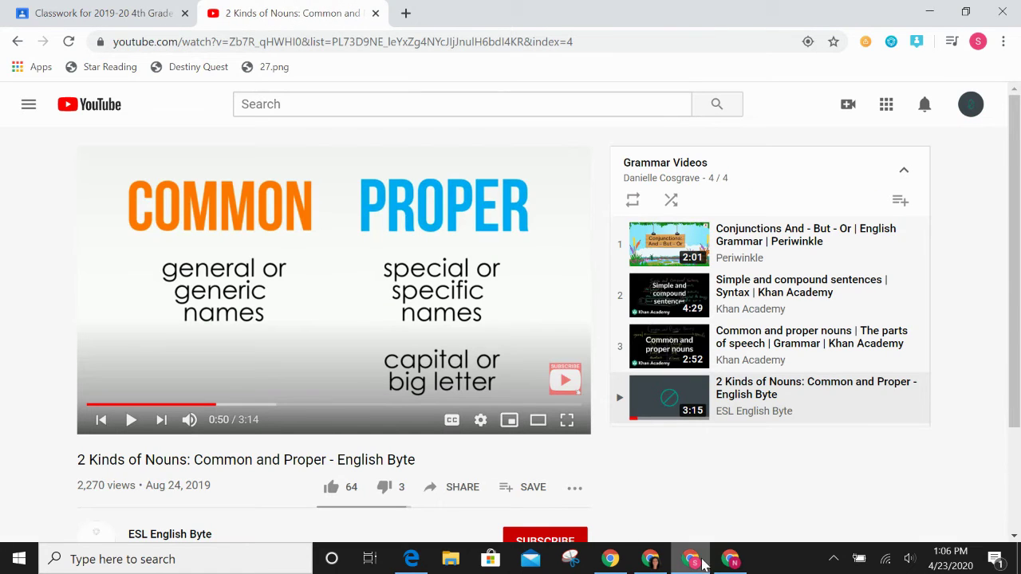
- Copy the link address of the video attached to the teacher's Grammar assignment and load it in a new tab of the student's Chrome window
{"action": "left_click", "coordinate": [650, 558]}
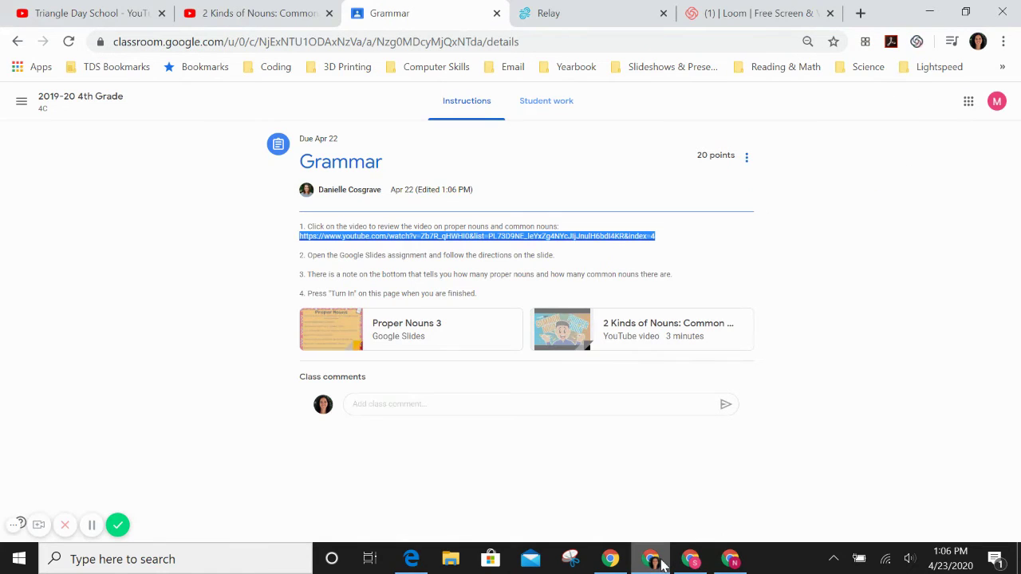
{"action": "right_click", "coordinate": [624, 339]}
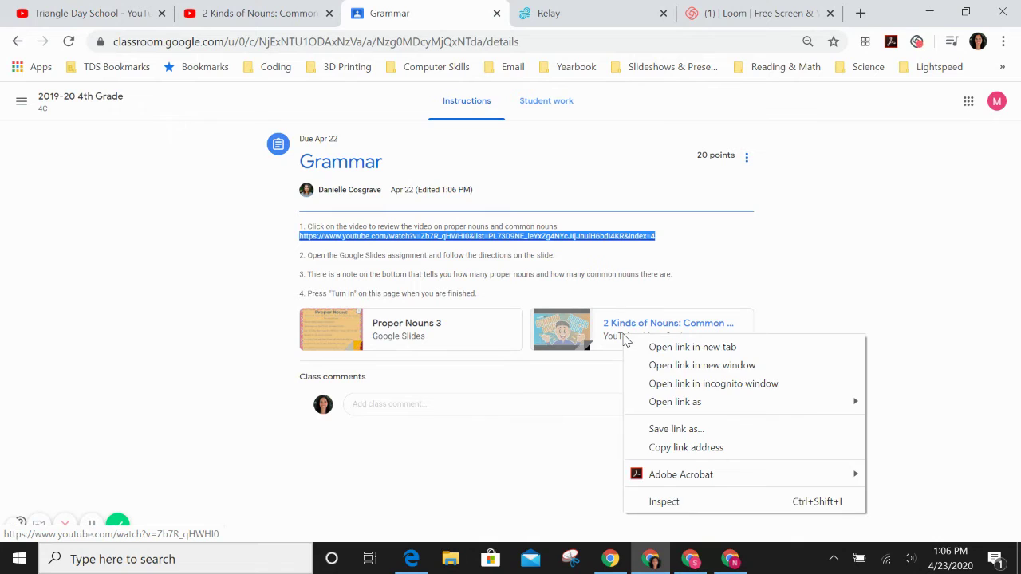
{"action": "left_click", "coordinate": [674, 448]}
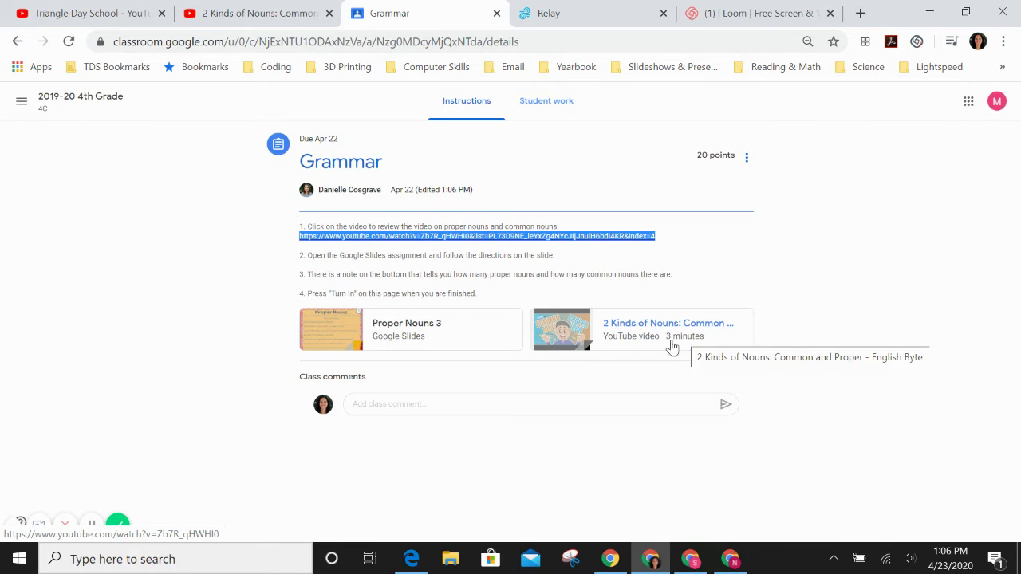
{"action": "left_click", "coordinate": [690, 562]}
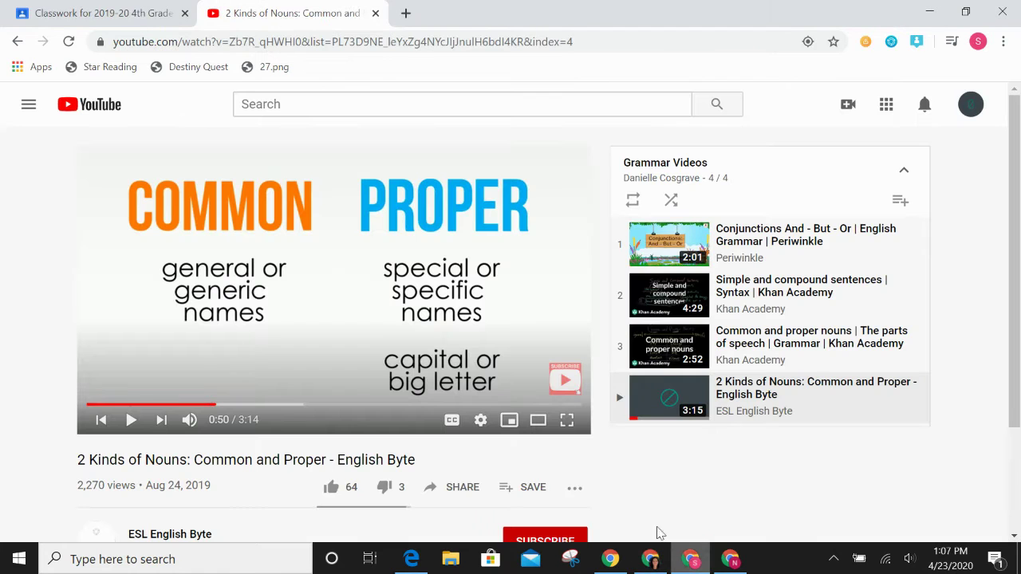
{"action": "left_click", "coordinate": [405, 14]}
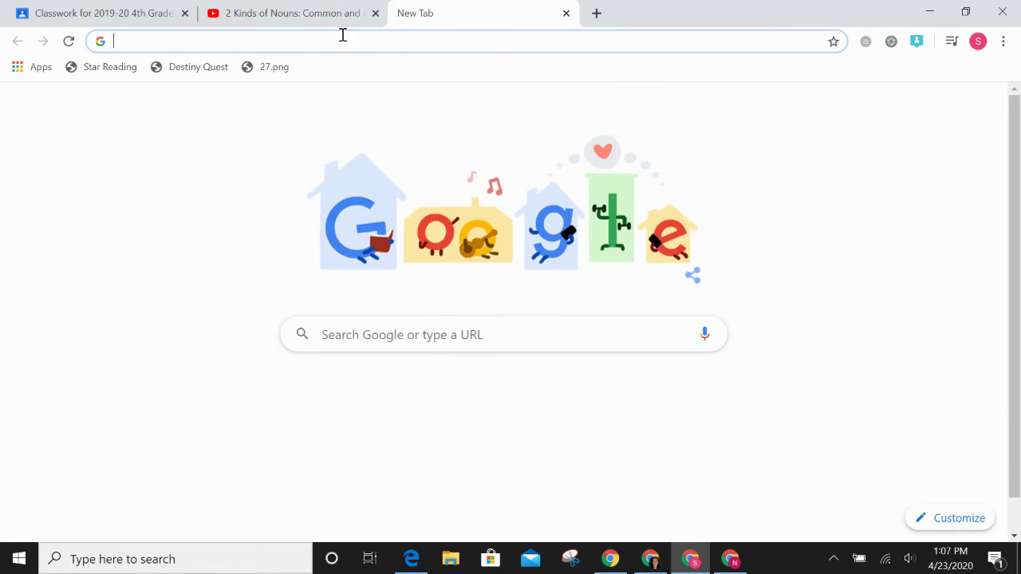
{"action": "key", "text": "ctrl+v"}
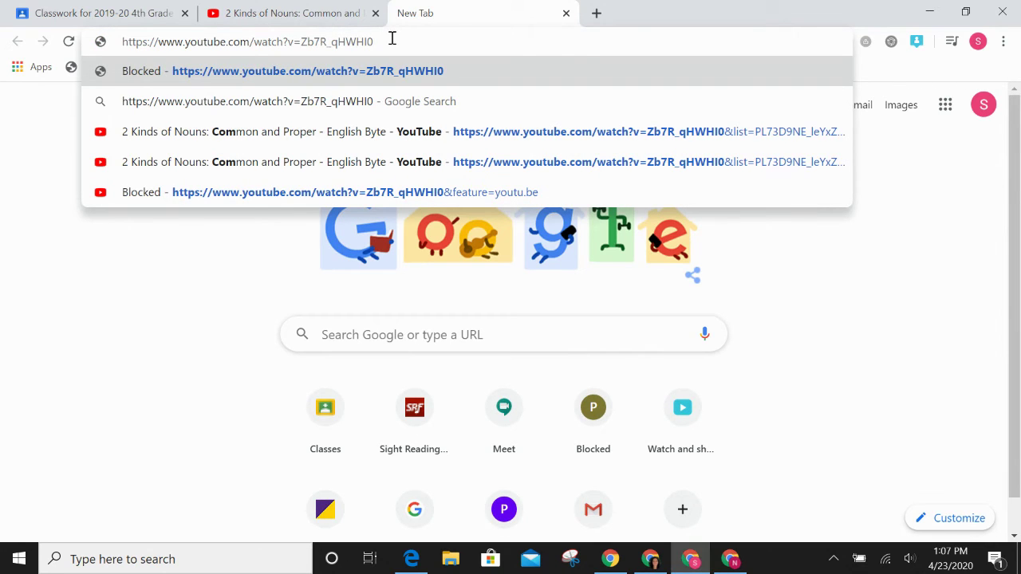
{"action": "key", "text": "Return"}
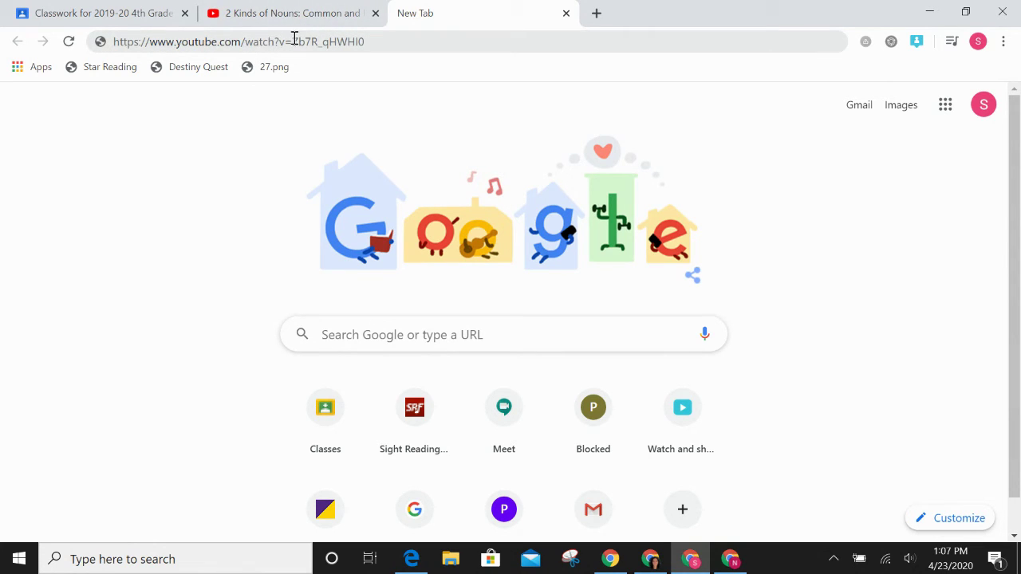
- Test the attached video's plain YouTube address as the student, close its tab and return to the 4th Grade Classwork page
{"action": "left_click", "coordinate": [376, 44]}
{"action": "key", "text": "Return"}
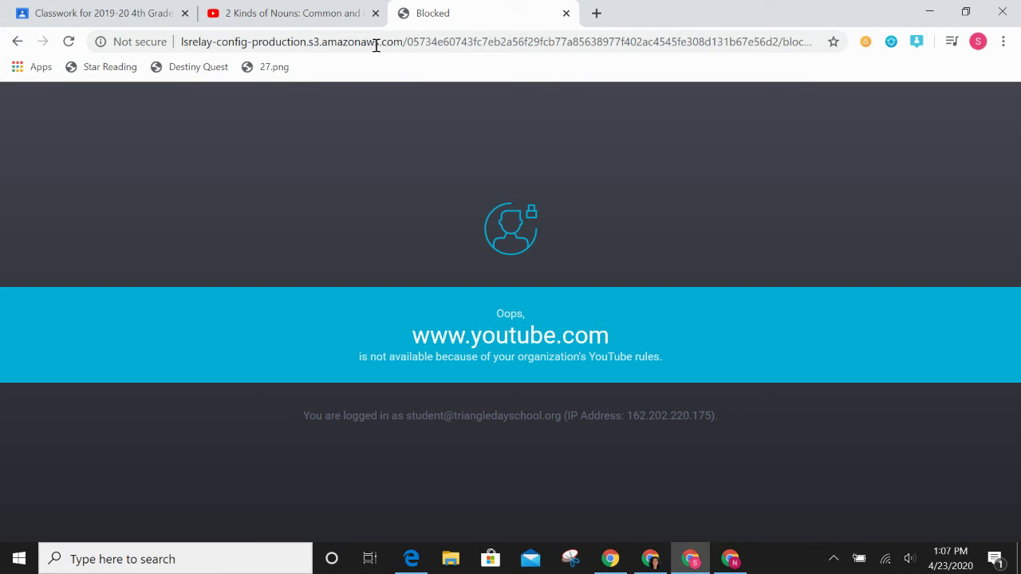
{"action": "left_click", "coordinate": [566, 13]}
{"action": "left_click", "coordinate": [88, 13]}
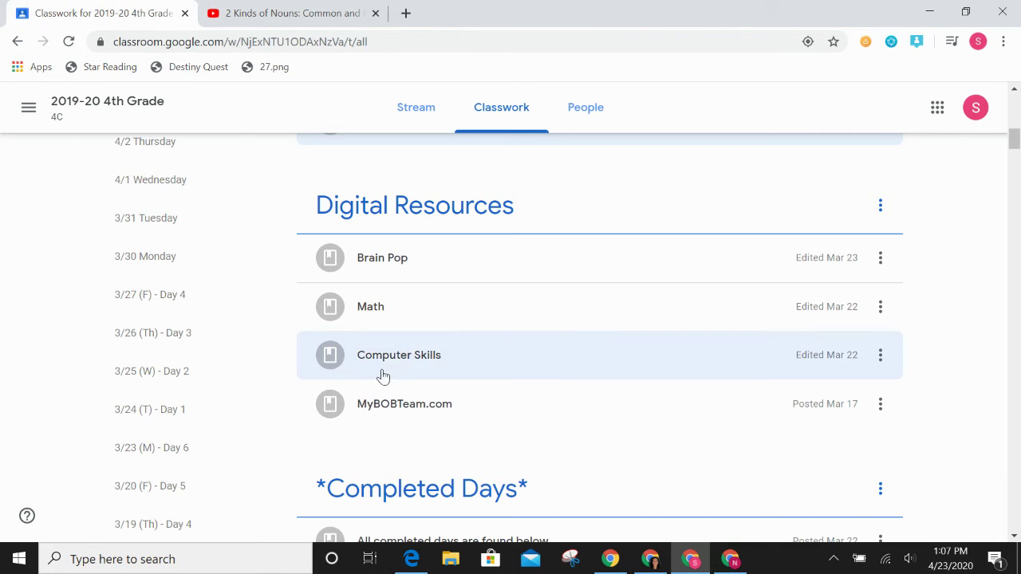
- Open the Grammar assignment for editing in the teacher's Chrome window and remove the attached "2 Kinds of Nouns" YouTube video
{"action": "left_click", "coordinate": [650, 559]}
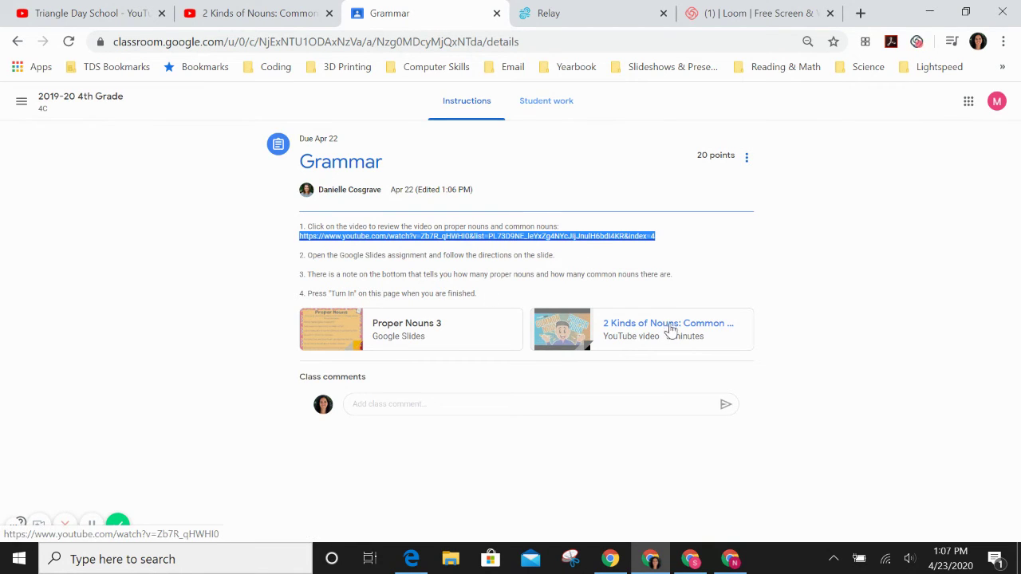
{"action": "left_click", "coordinate": [746, 157]}
{"action": "left_click", "coordinate": [726, 183]}
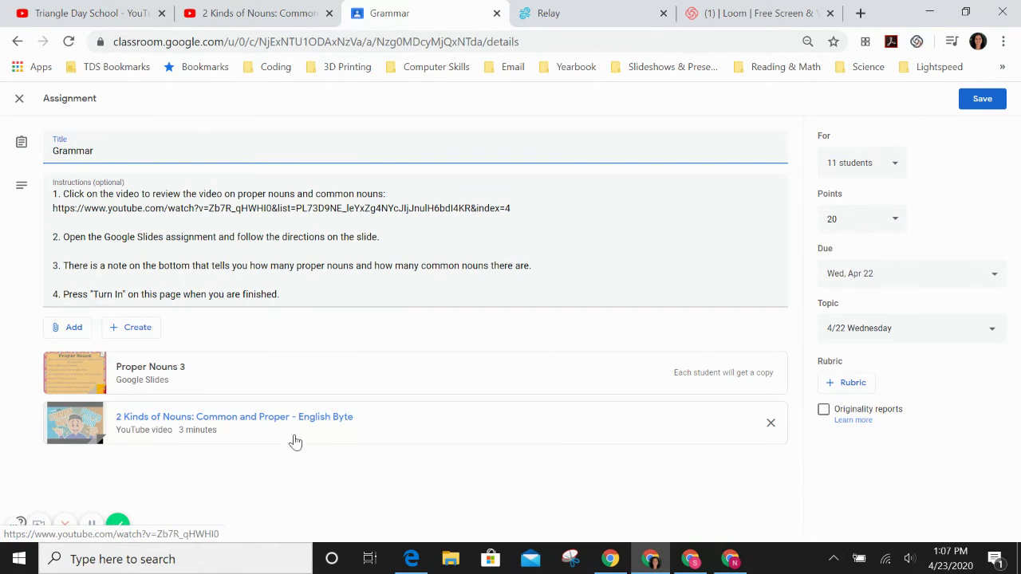
{"action": "left_click", "coordinate": [56, 327]}
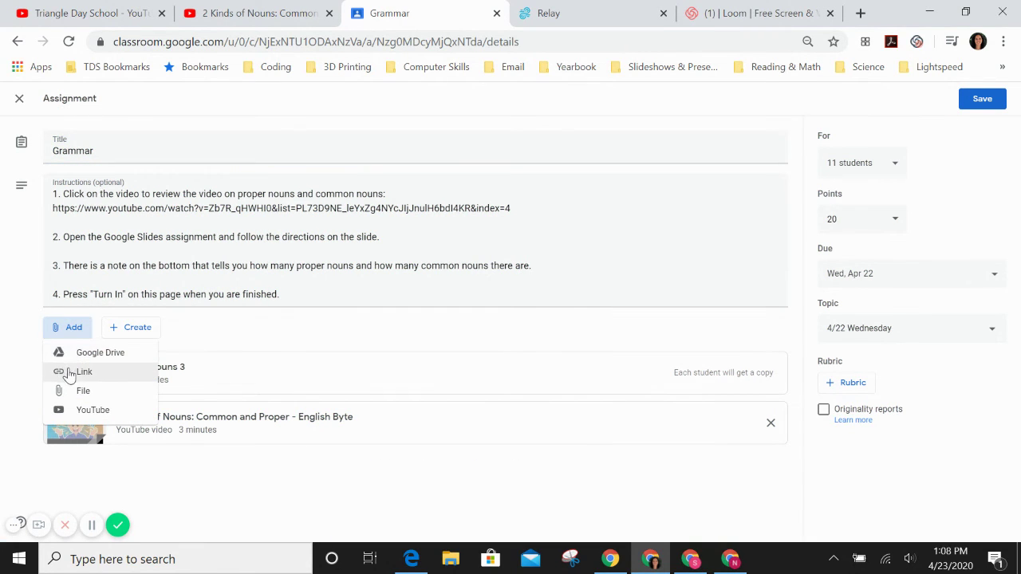
{"action": "left_click", "coordinate": [356, 475]}
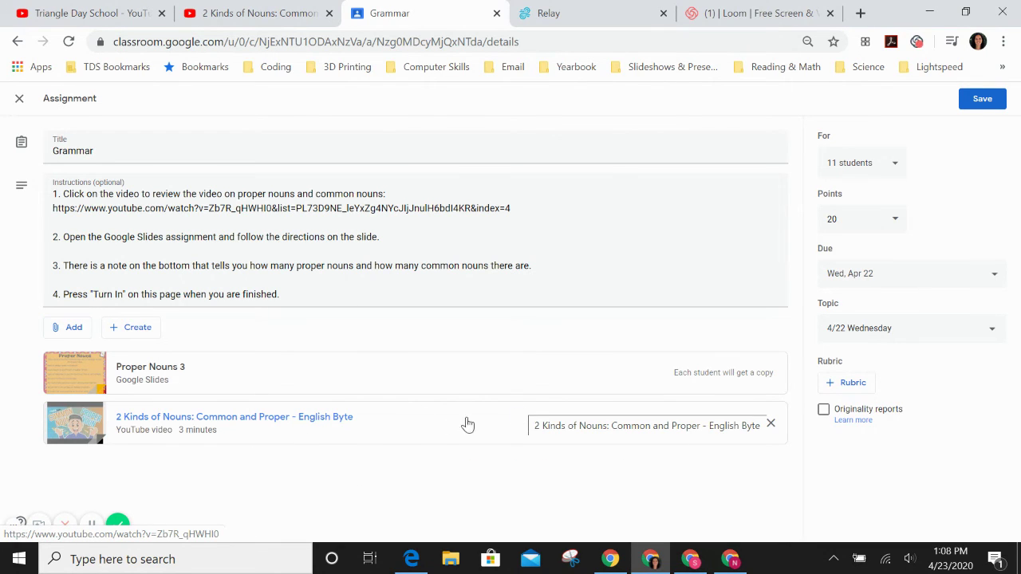
{"action": "left_click", "coordinate": [770, 424]}
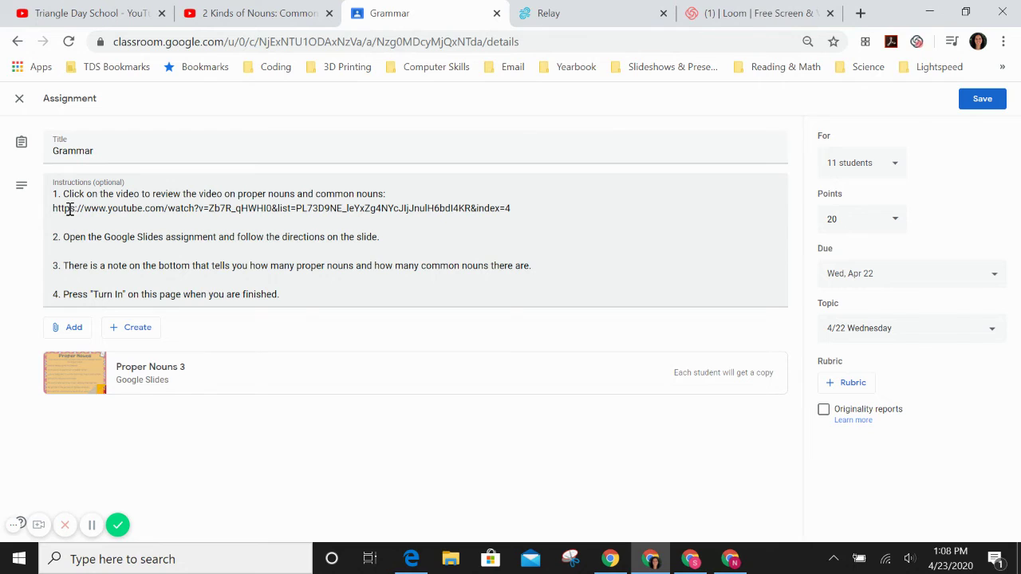
- View the Triangle Day School channel's playlists and the attachment source options of the Grammar assignment, without attaching anything
{"action": "left_click", "coordinate": [93, 524]}
{"action": "left_click", "coordinate": [95, 526]}
{"action": "left_click", "coordinate": [96, 13]}
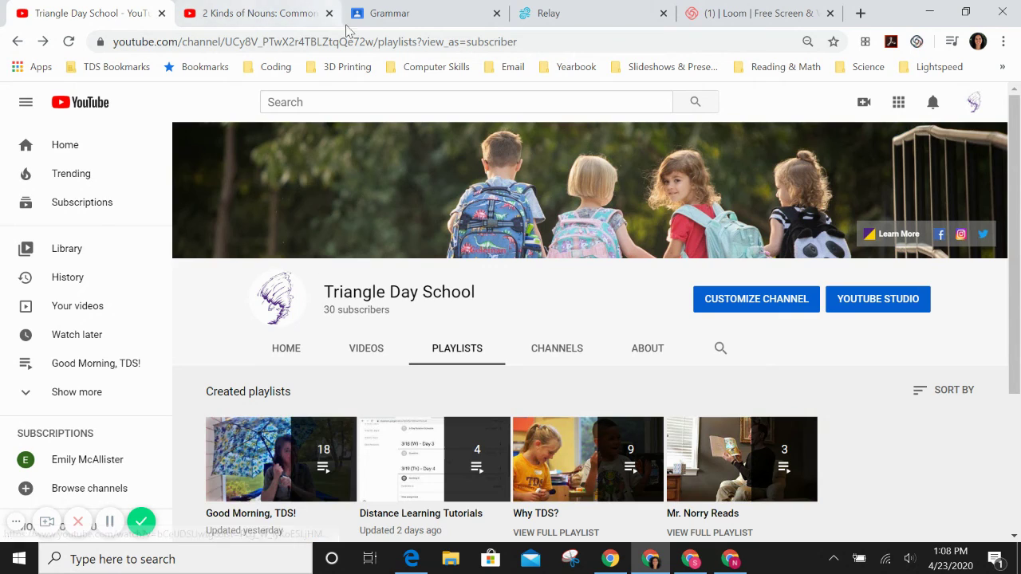
{"action": "left_click", "coordinate": [378, 14]}
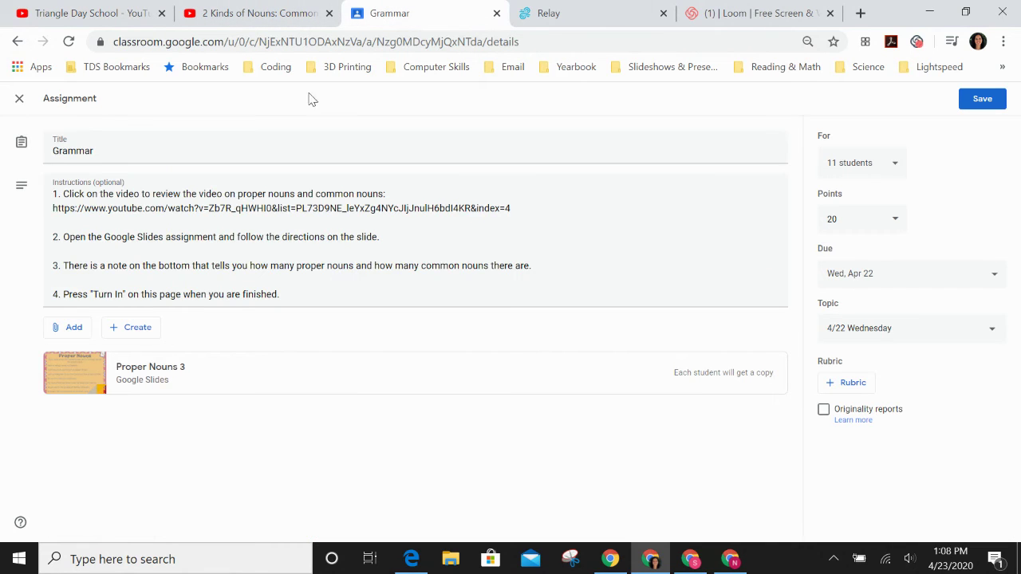
{"action": "left_click", "coordinate": [65, 336]}
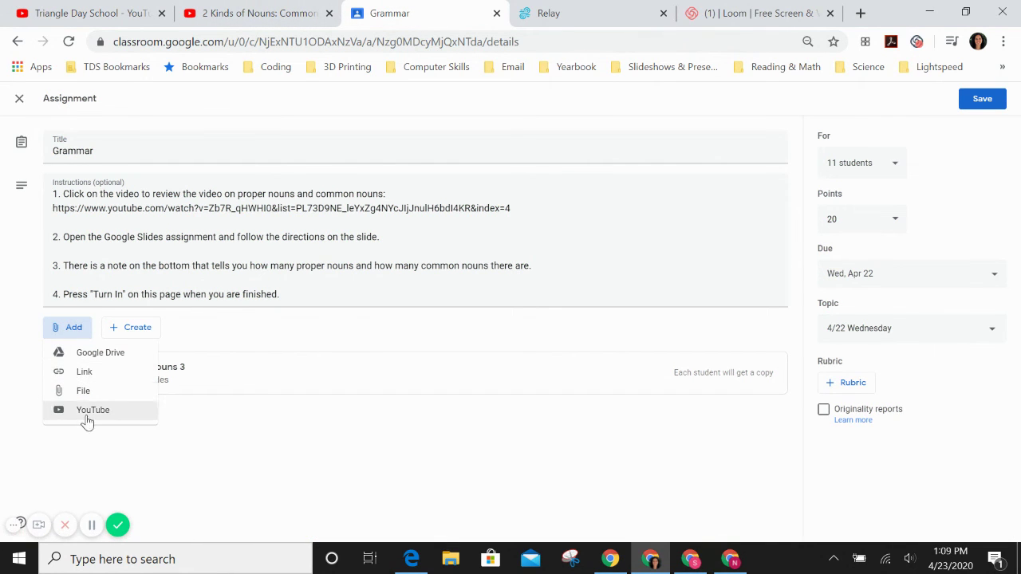
{"action": "left_click", "coordinate": [205, 440]}
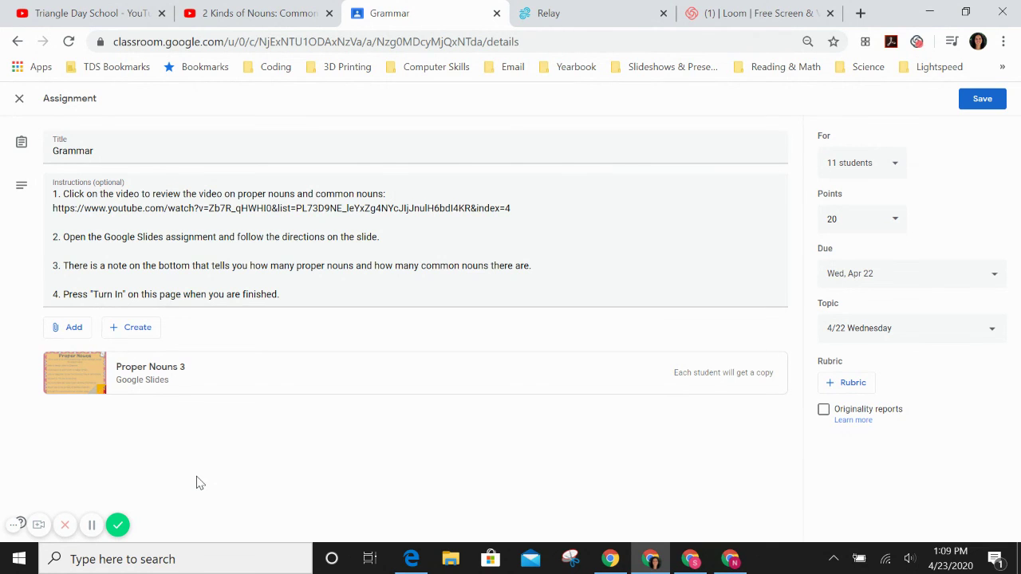
- Review the top of Relay's Custom Allow List and switch to the Loom My Videos page
{"action": "left_click", "coordinate": [551, 13]}
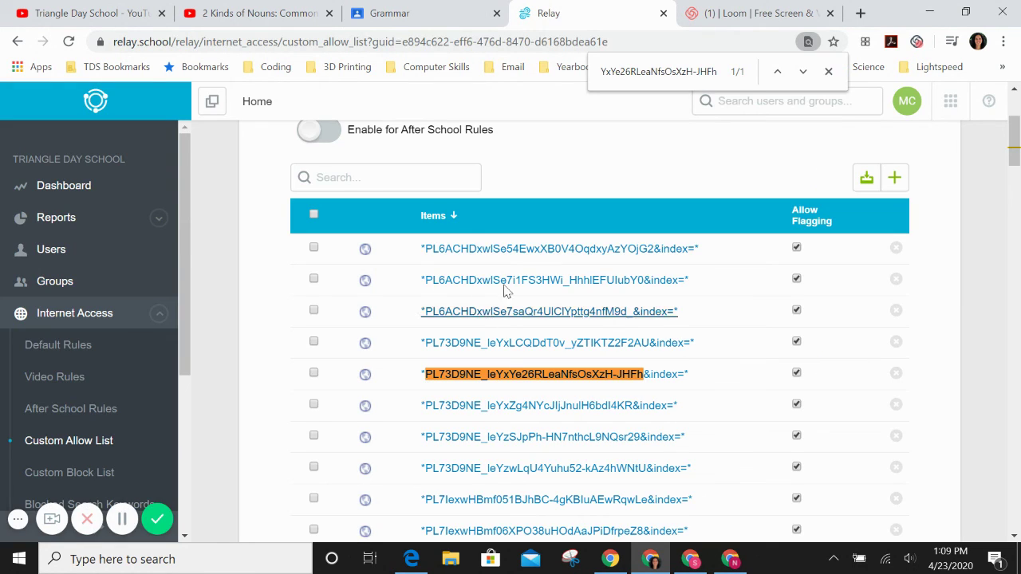
{"action": "scroll", "coordinate": [547, 255], "scroll_direction": "up", "scroll_amount": 2}
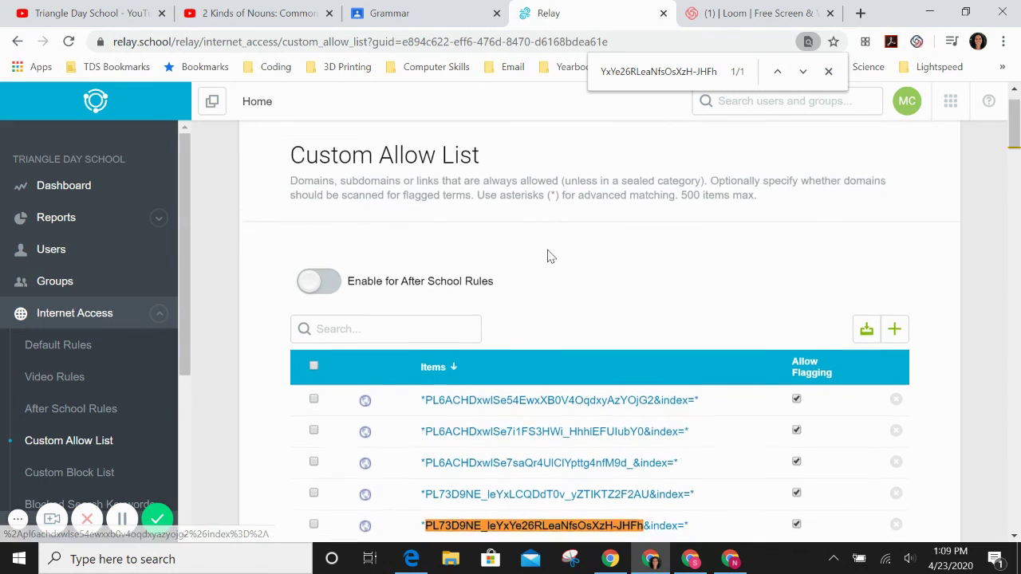
{"action": "left_click", "coordinate": [762, 13]}
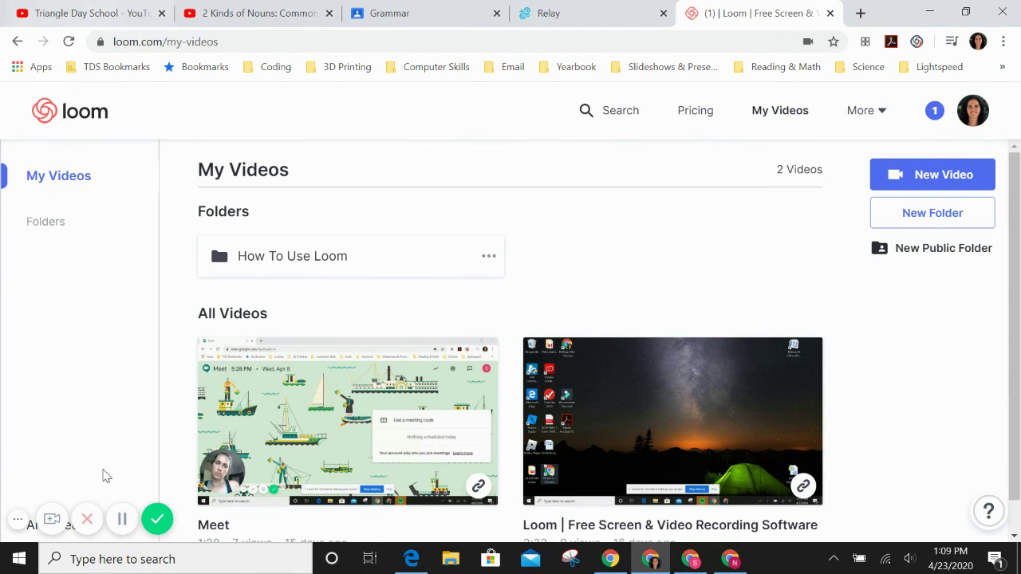